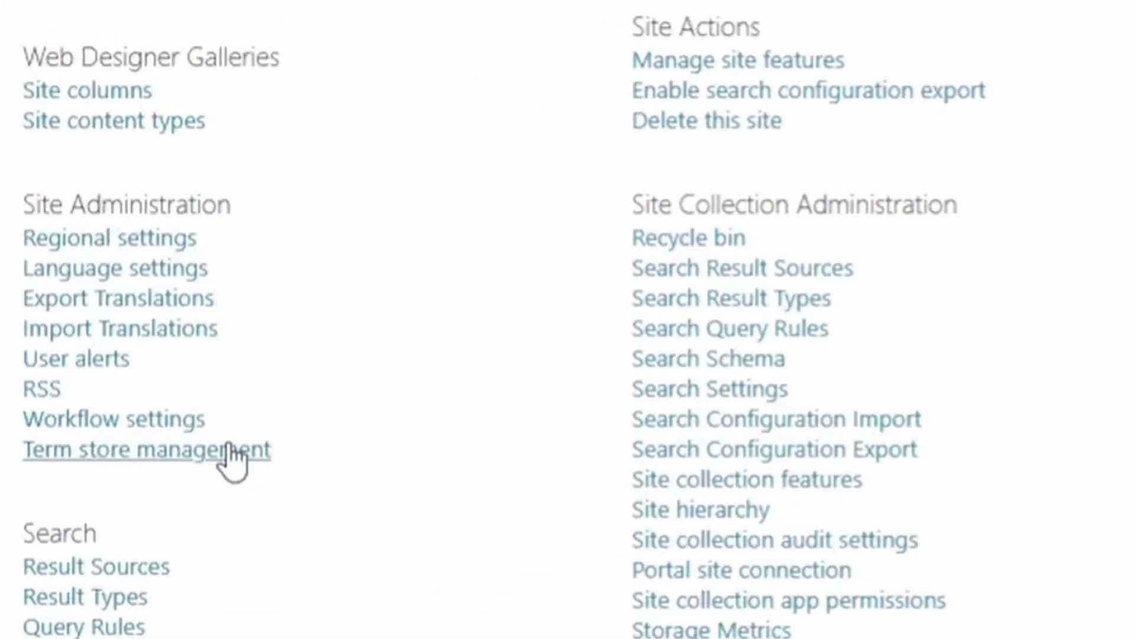
Step: Open term store management and select the Tags term set in the BlogTags group
{"action": "left_click", "coordinate": [230, 453]}
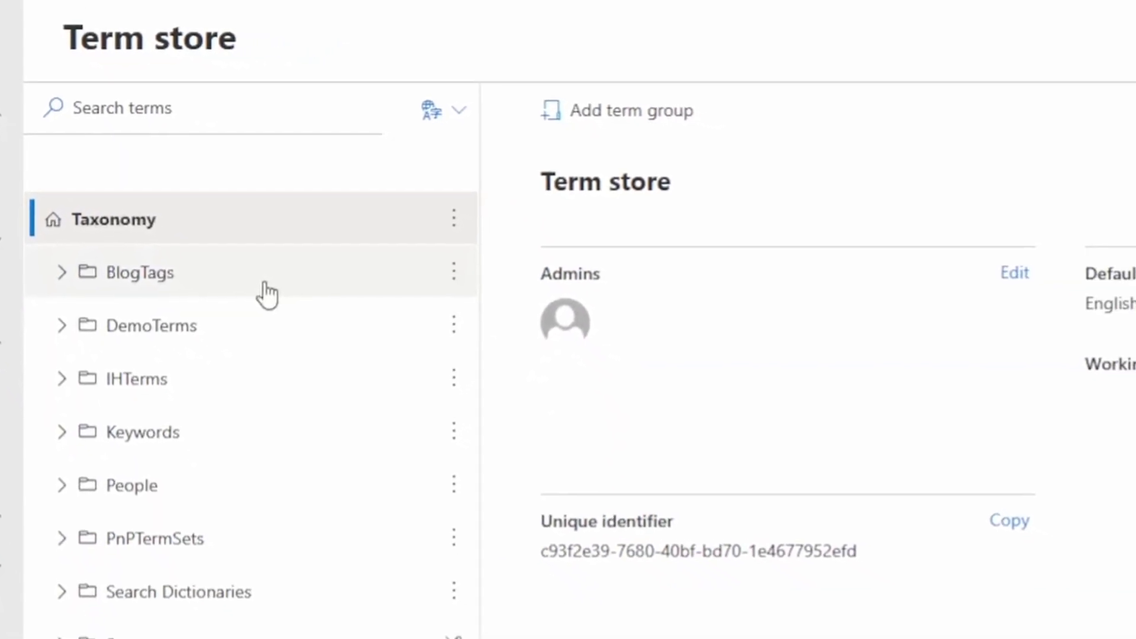
{"action": "left_click", "coordinate": [251, 276]}
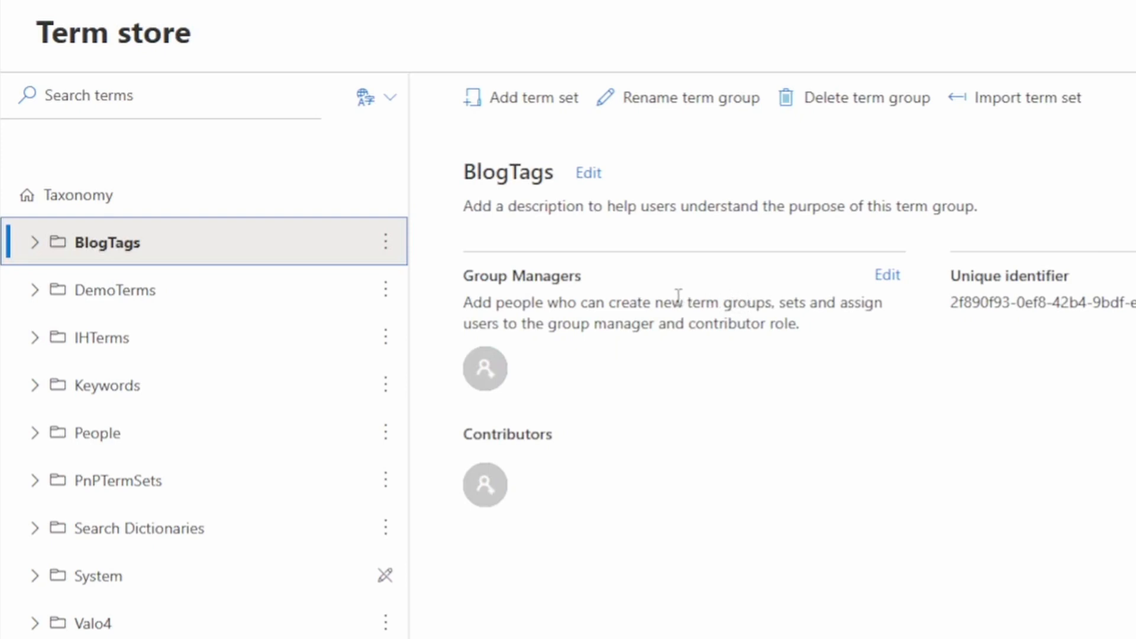
{"action": "left_click", "coordinate": [35, 242]}
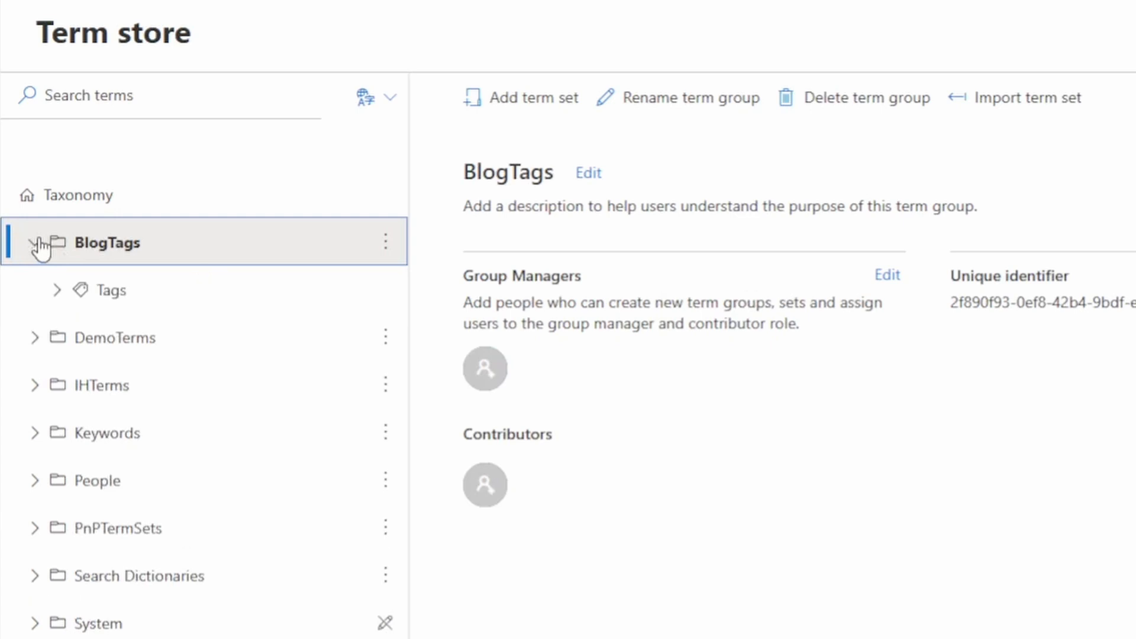
{"action": "left_click", "coordinate": [138, 289]}
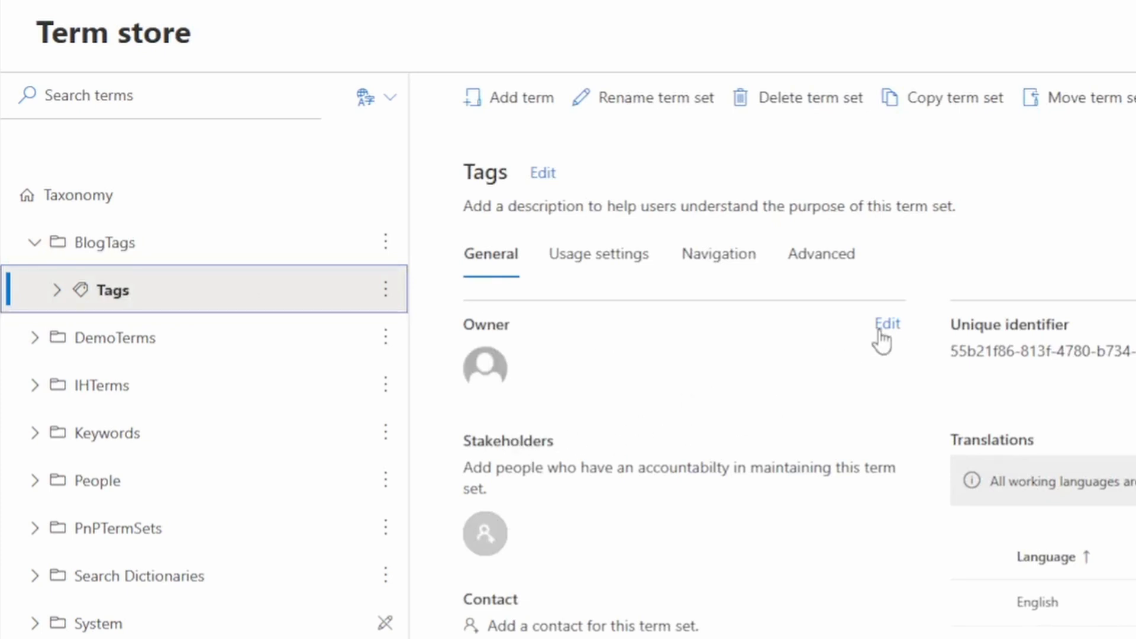
Step: Add a person as stakeholder of the Tags term set and save the properties
{"action": "left_click", "coordinate": [835, 337]}
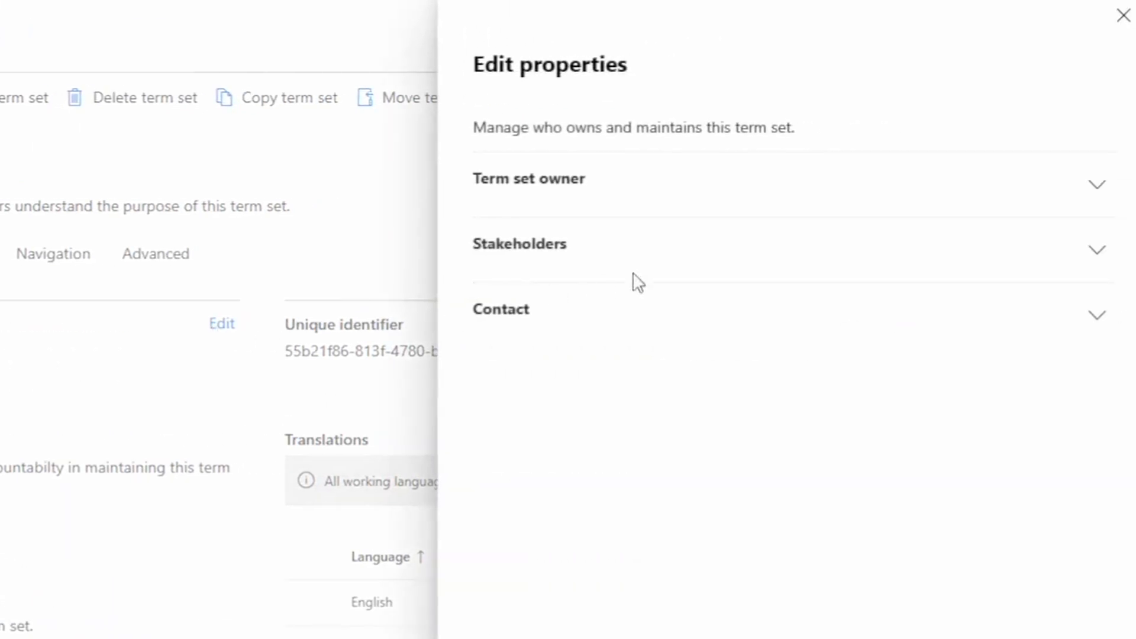
{"action": "left_click", "coordinate": [1097, 253]}
{"action": "left_click", "coordinate": [687, 332]}
{"action": "type", "text": "ade"}
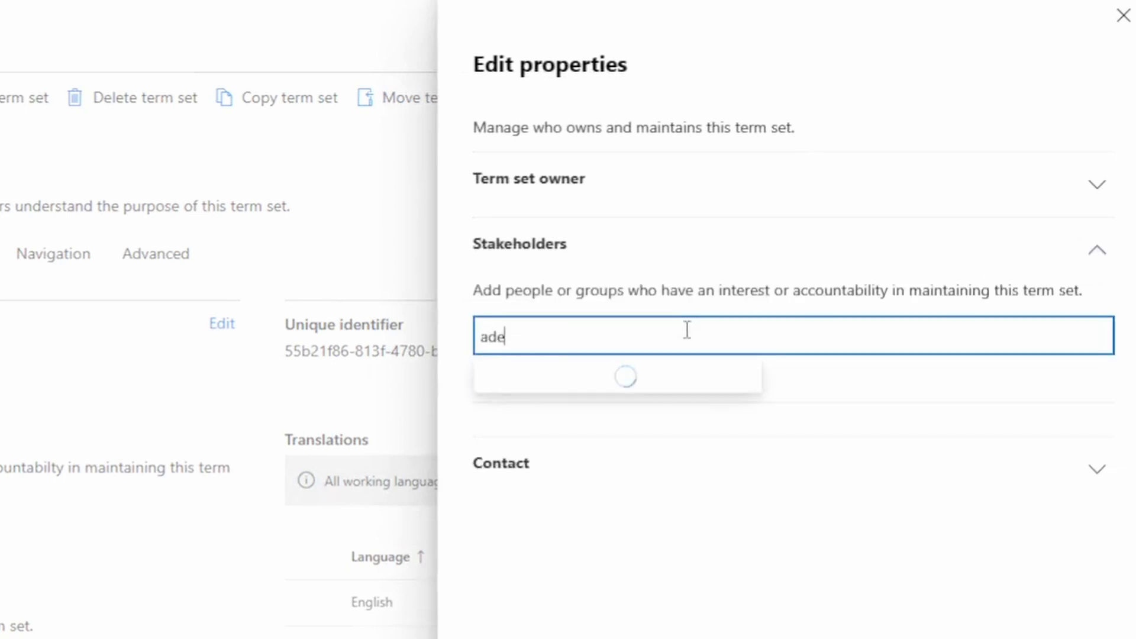
{"action": "left_click", "coordinate": [616, 396]}
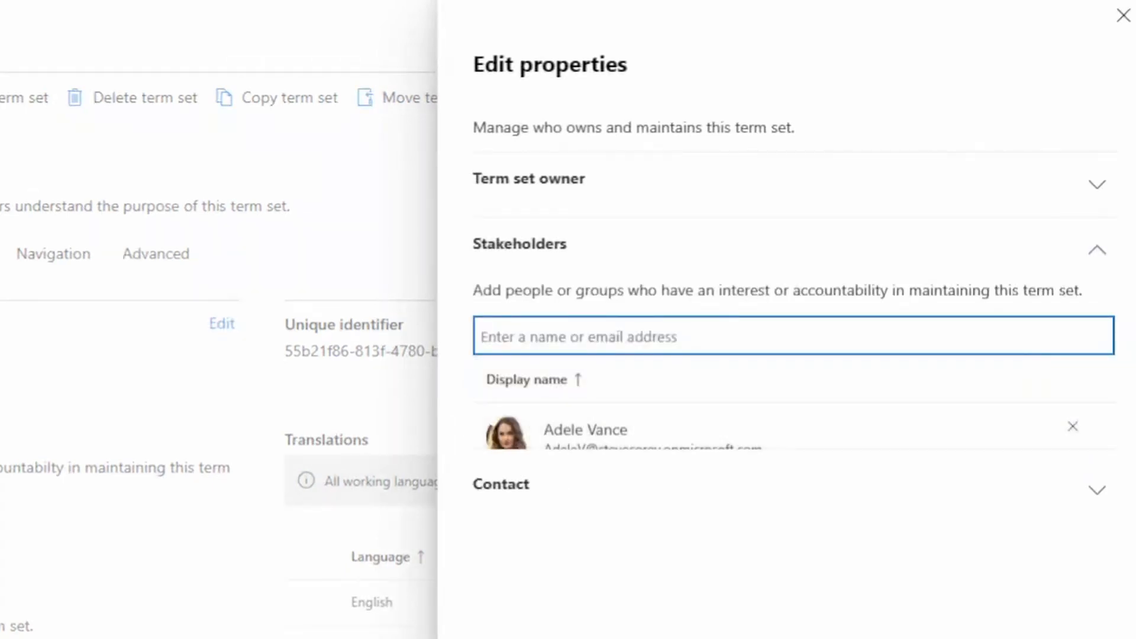
{"action": "left_click", "coordinate": [508, 637]}
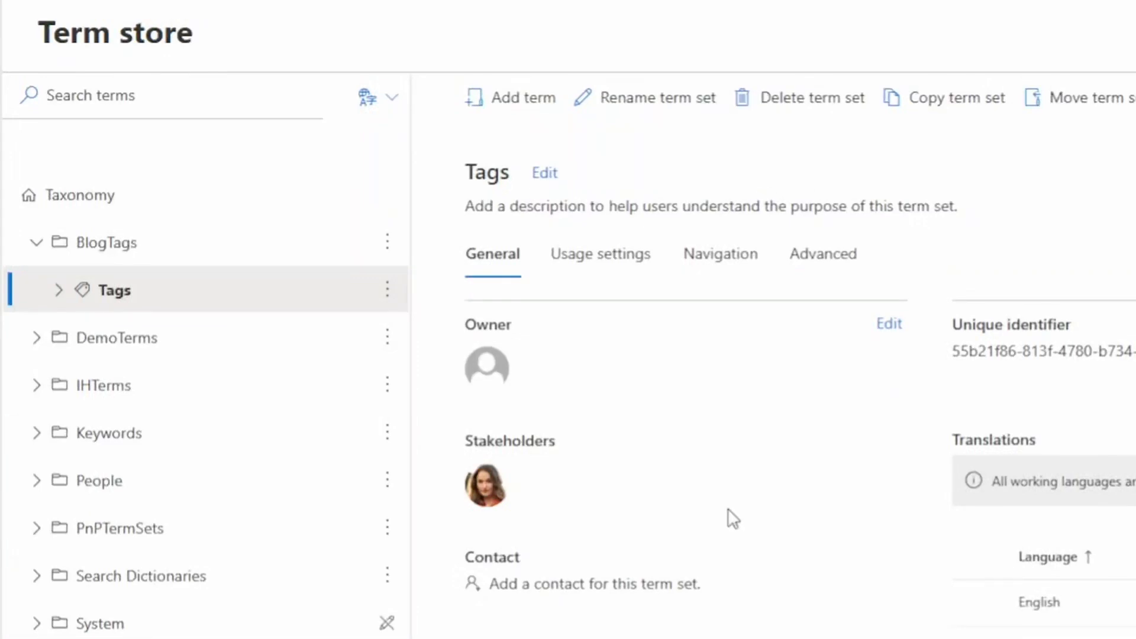
Step: Return to the BlogTags term group and view its unique identifier
{"action": "left_click", "coordinate": [296, 251]}
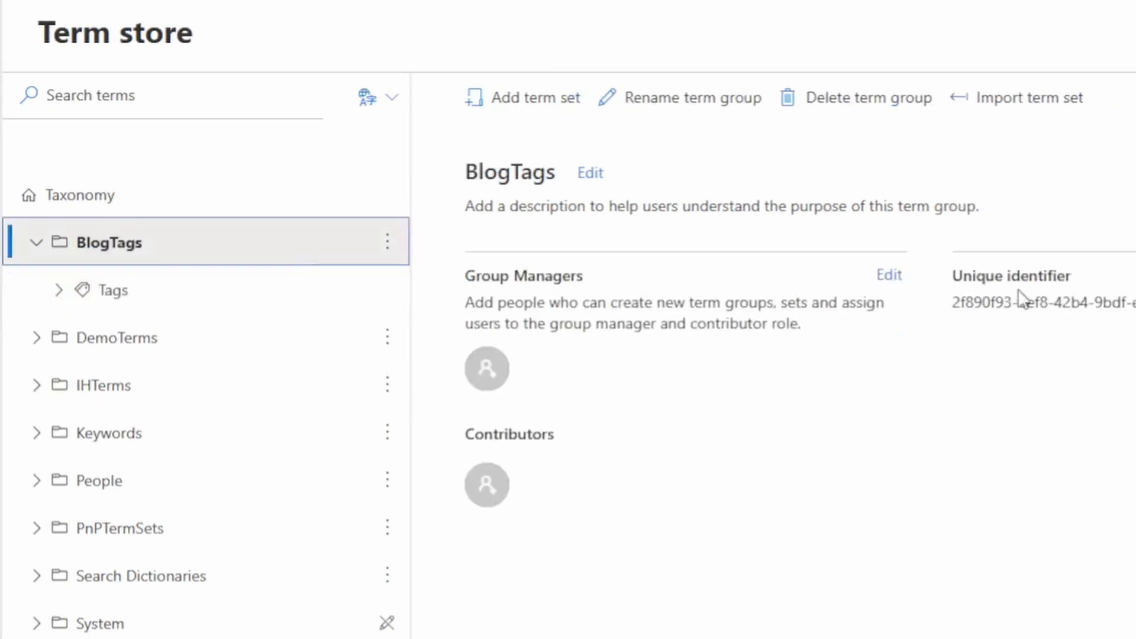
{"action": "left_click_drag", "start_coordinate": [982, 302], "coordinate": [1127, 305]}
{"action": "left_click", "coordinate": [967, 334]}
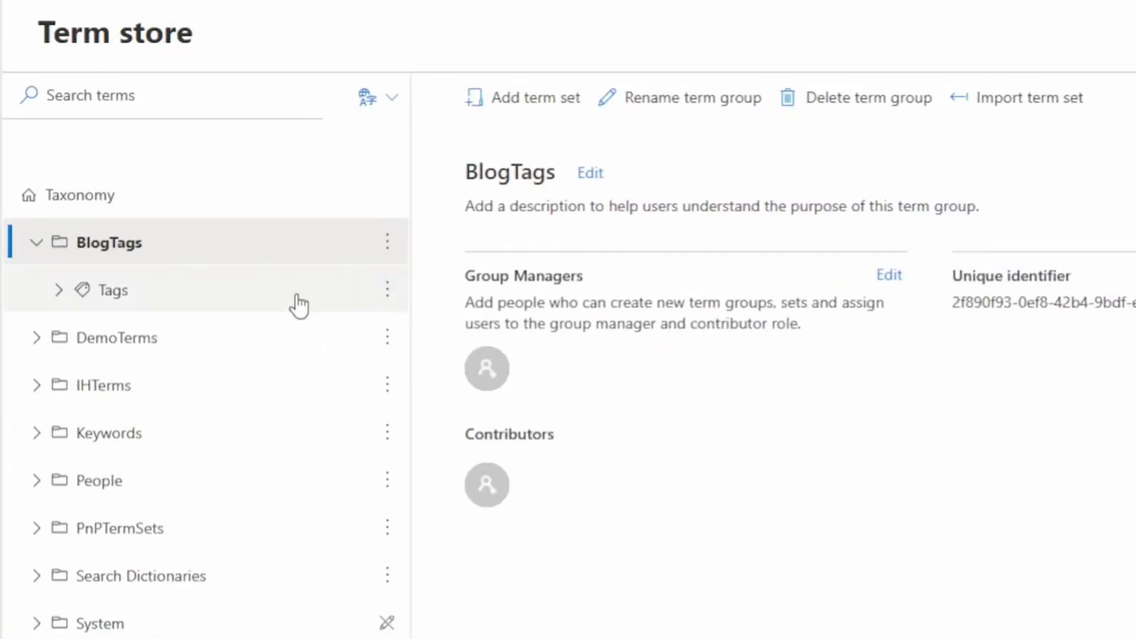
Step: Review the Tags term set's terms along with its usage, navigation and advanced settings
{"action": "left_click", "coordinate": [298, 304]}
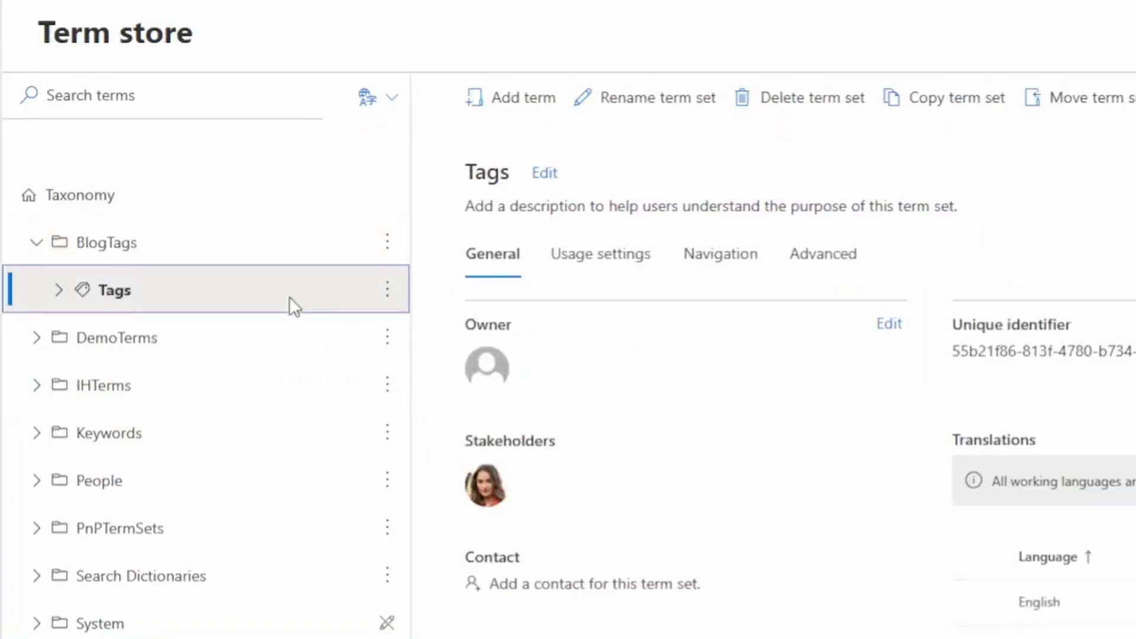
{"action": "left_click", "coordinate": [60, 290]}
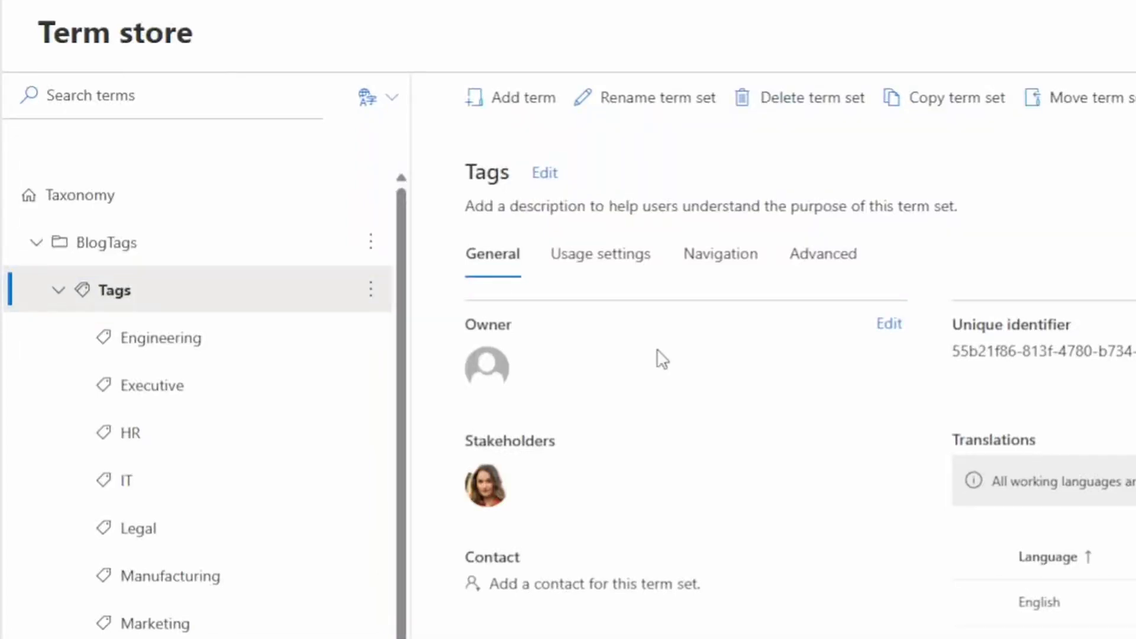
{"action": "left_click", "coordinate": [615, 274]}
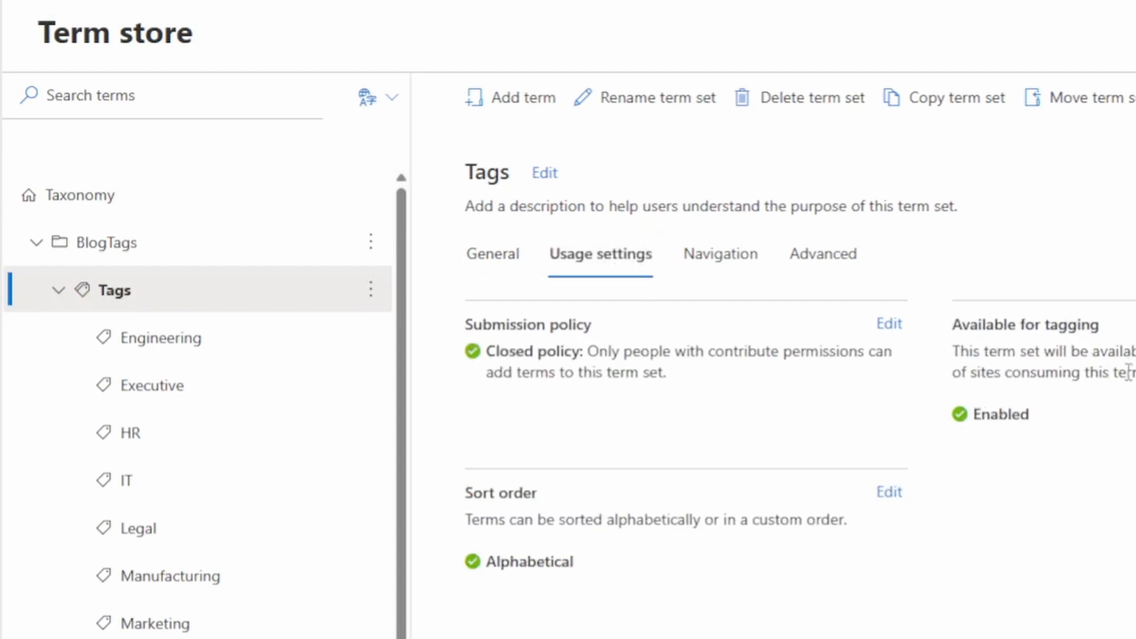
{"action": "left_click_drag", "start_coordinate": [956, 338], "coordinate": [1110, 339]}
{"action": "left_click", "coordinate": [729, 271]}
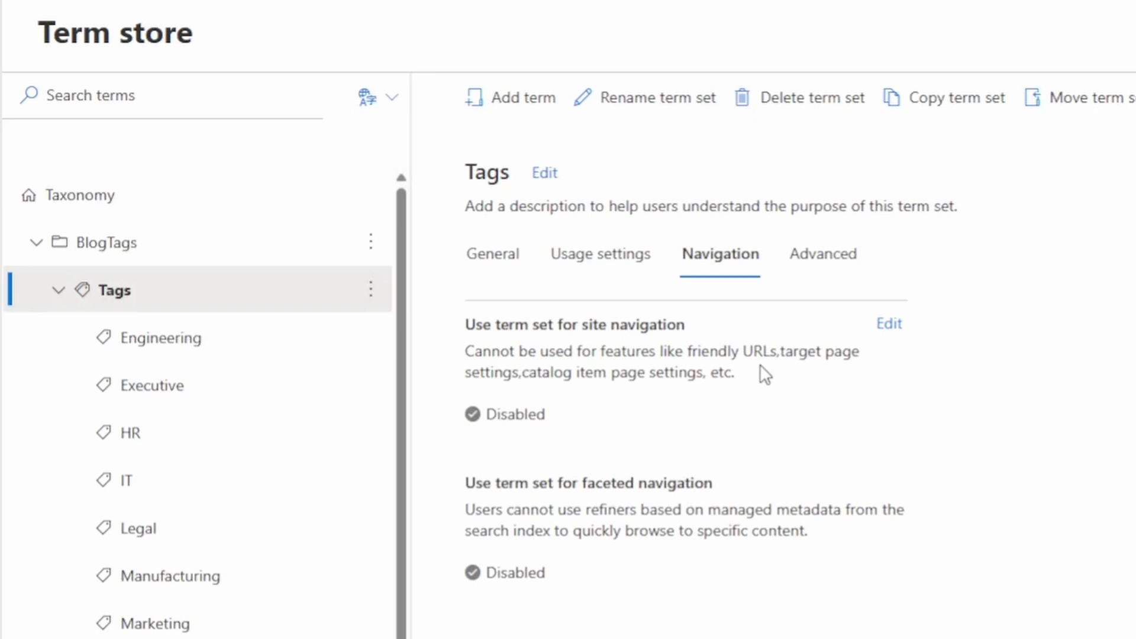
{"action": "left_click", "coordinate": [834, 255]}
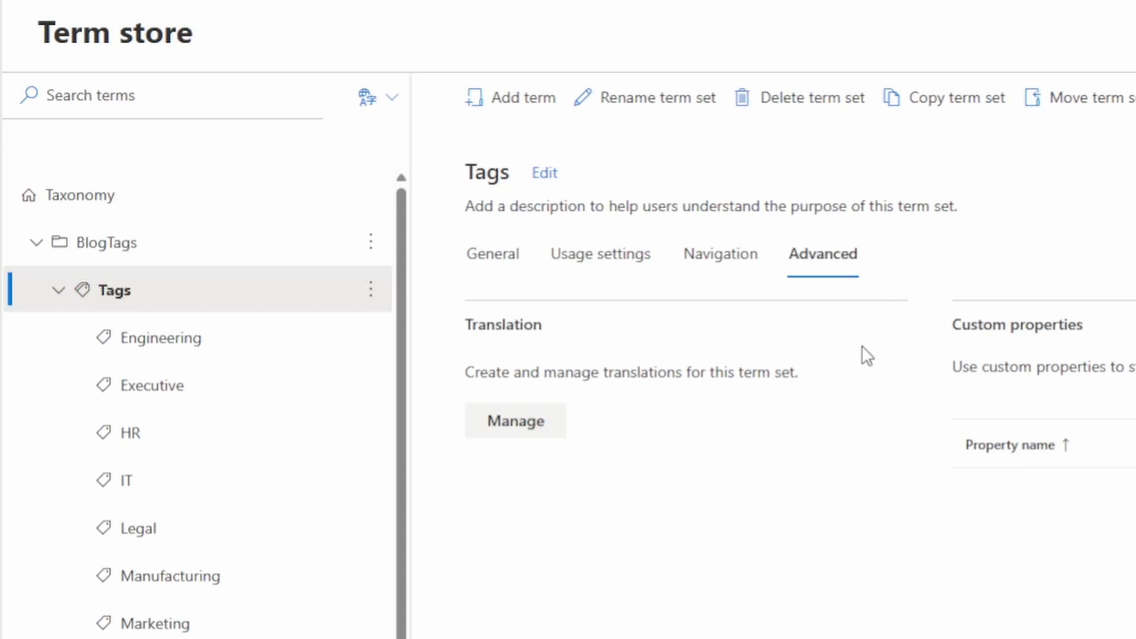
Step: Open the Engineering term to view its translations and synonyms
{"action": "left_click", "coordinate": [256, 348]}
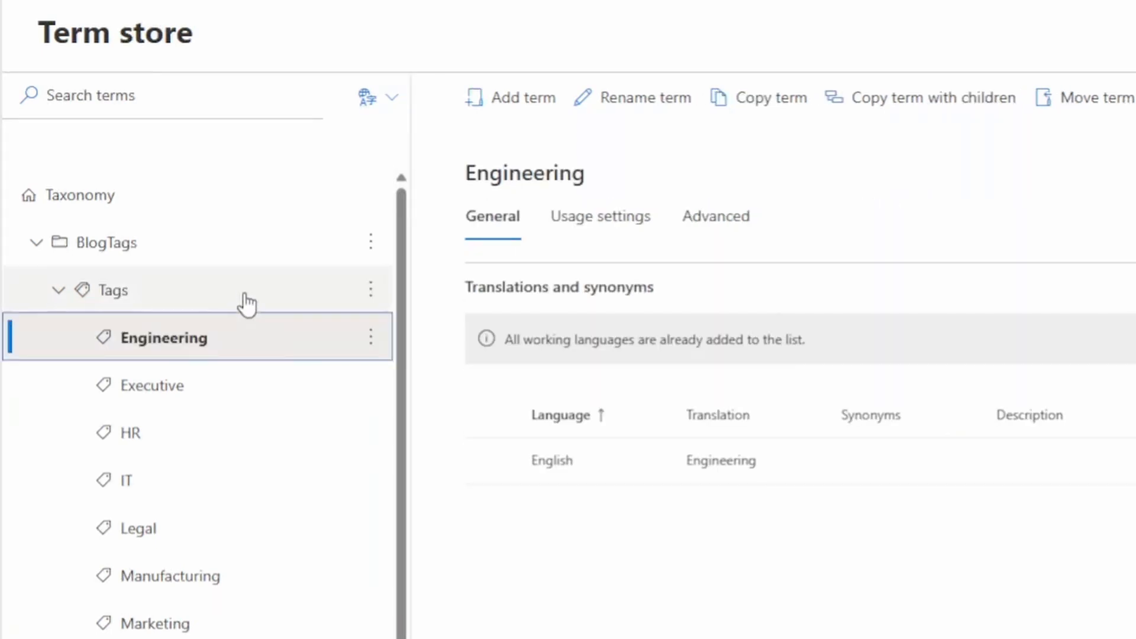
{"action": "left_click", "coordinate": [248, 303]}
{"action": "left_click", "coordinate": [249, 332]}
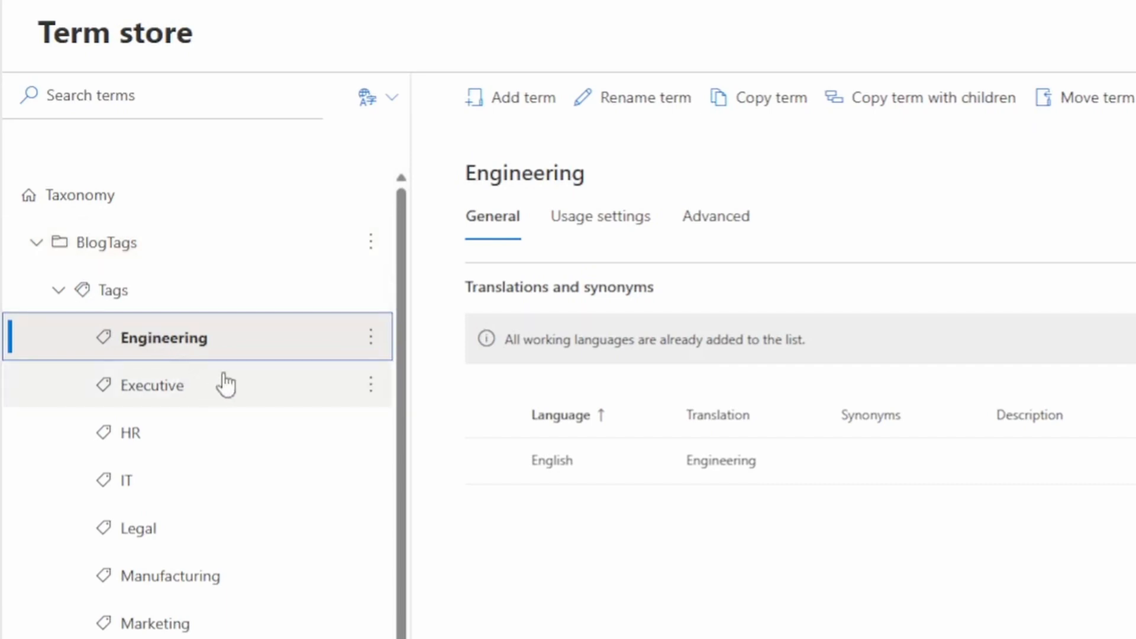
Step: Collapse the BlogTags group, expand DemoTerms and view the terms in its Clients term set
{"action": "left_click", "coordinate": [57, 294]}
{"action": "left_click", "coordinate": [56, 293]}
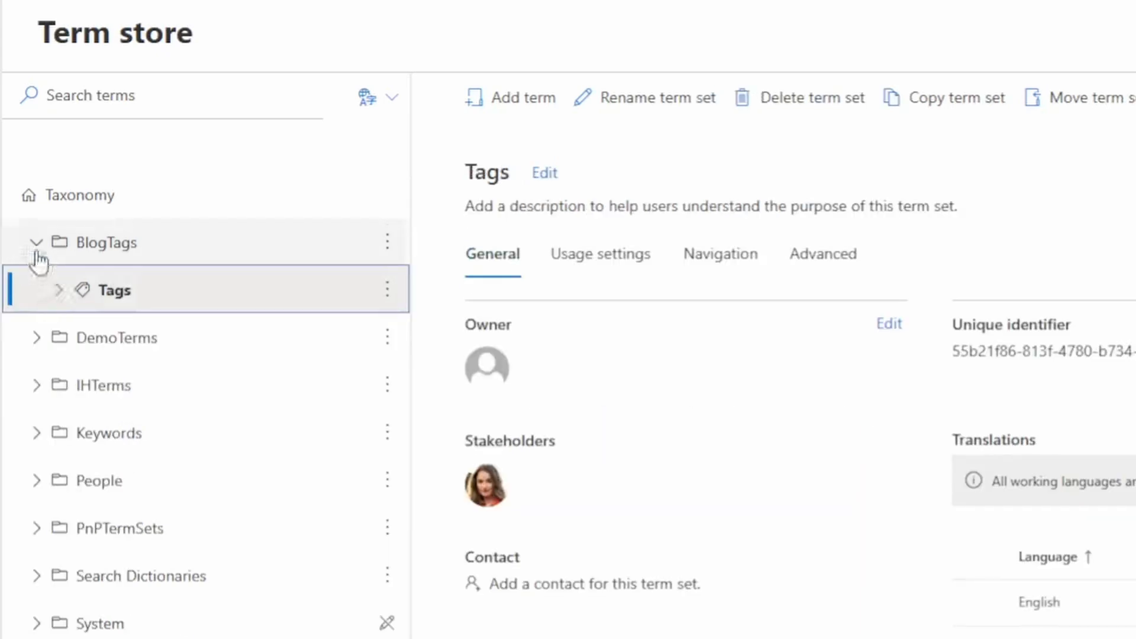
{"action": "left_click", "coordinate": [36, 245]}
{"action": "left_click", "coordinate": [36, 291]}
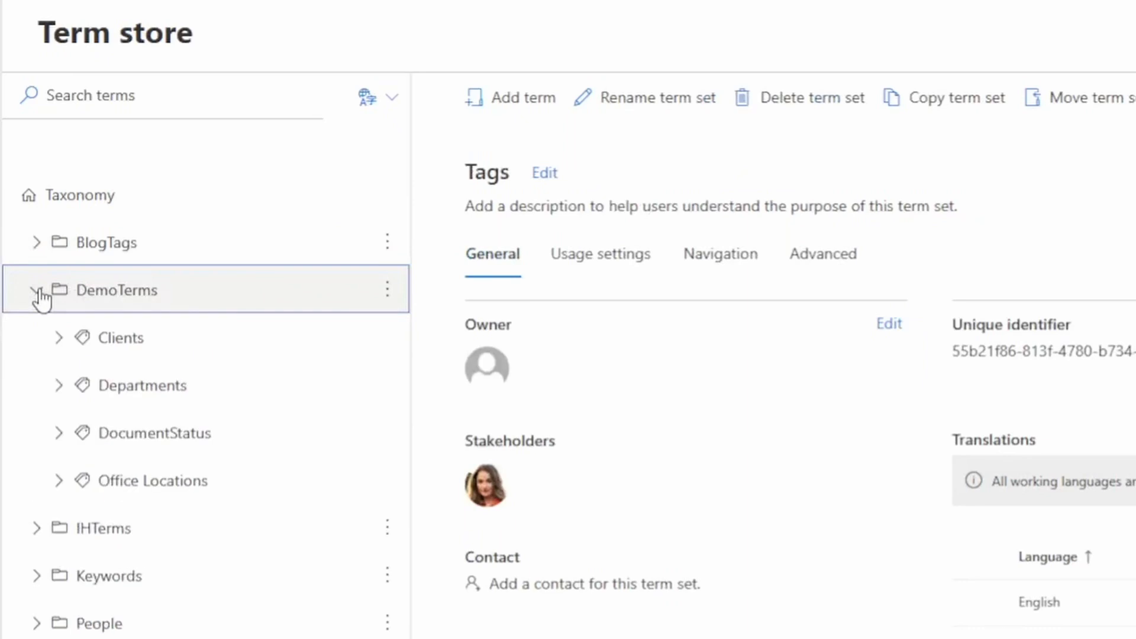
{"action": "left_click", "coordinate": [62, 338]}
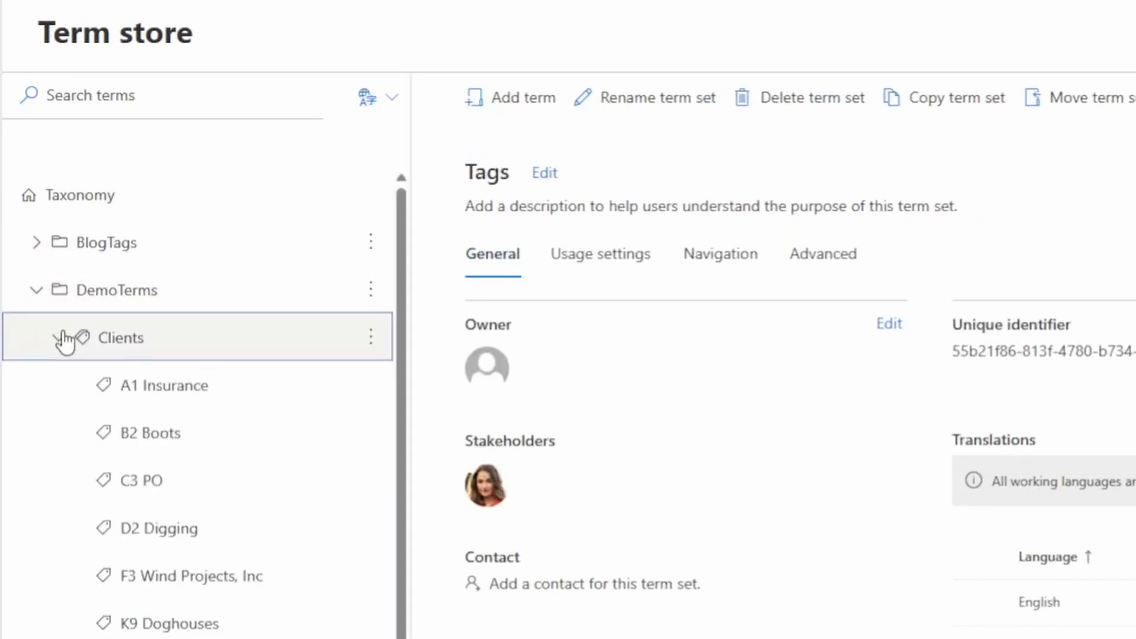
{"action": "left_click", "coordinate": [62, 337]}
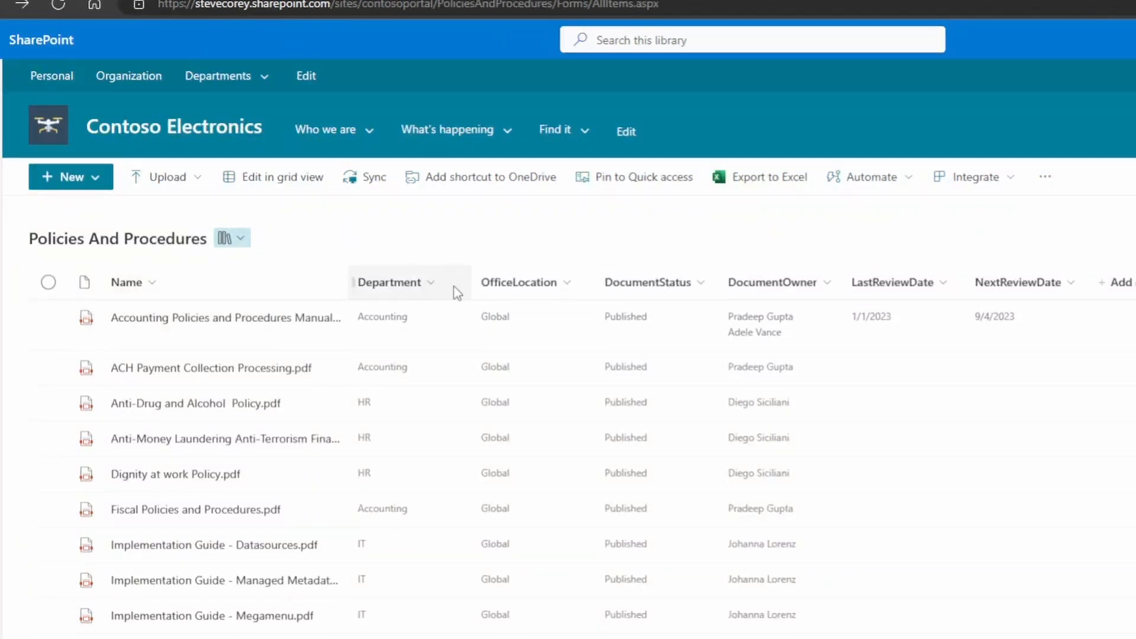
Step: Open the full library settings of the Policies And Procedures library
{"action": "left_click", "coordinate": [1037, 39]}
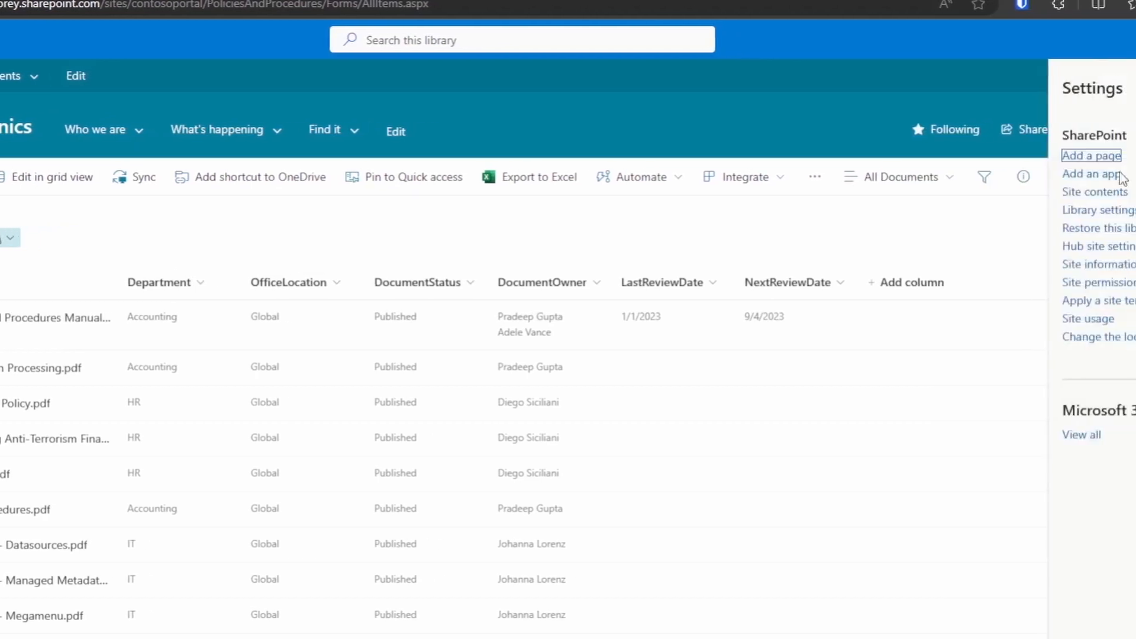
{"action": "left_click", "coordinate": [923, 210]}
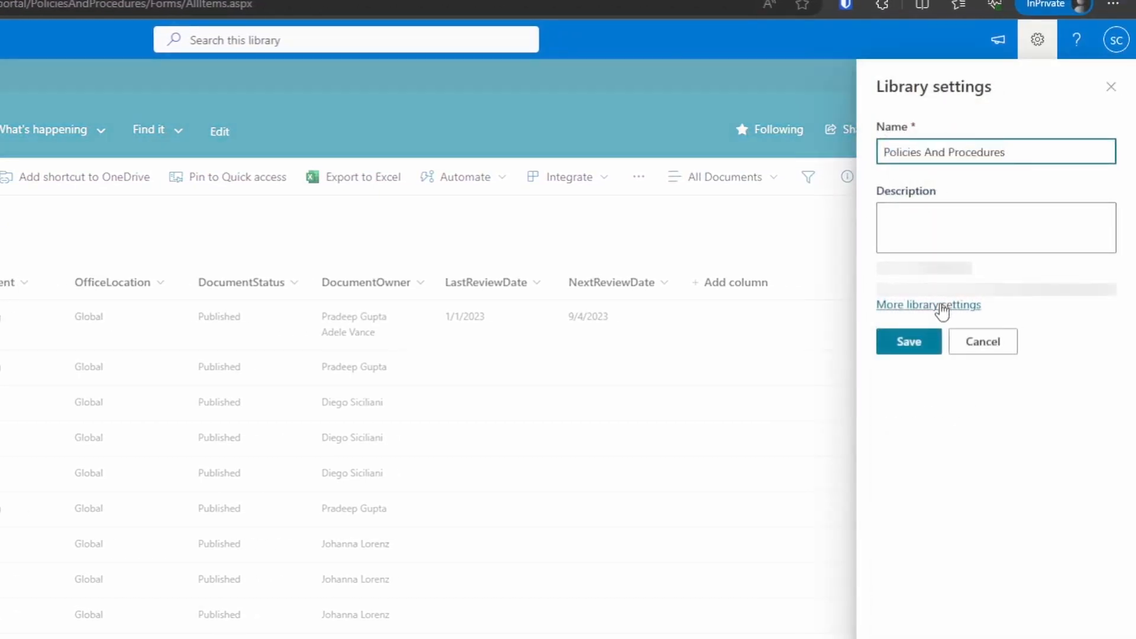
{"action": "left_click", "coordinate": [941, 306]}
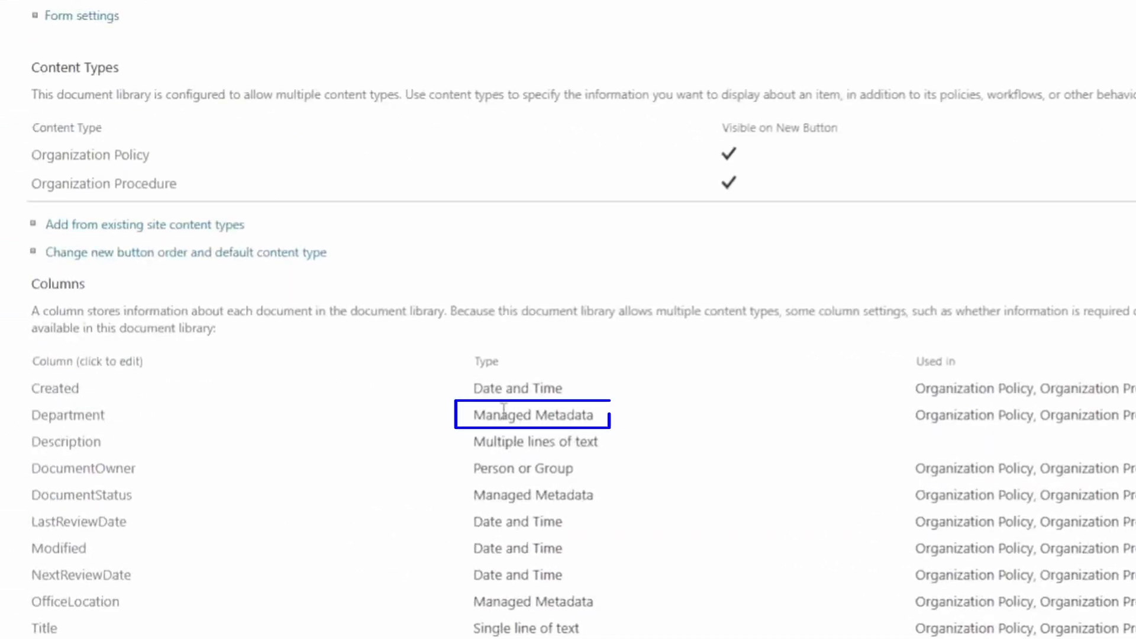
Step: Open the Department column and review its display format and linked term set
{"action": "left_click", "coordinate": [68, 417]}
{"action": "scroll", "coordinate": [118, 425], "scroll_direction": "down", "scroll_amount": 10}
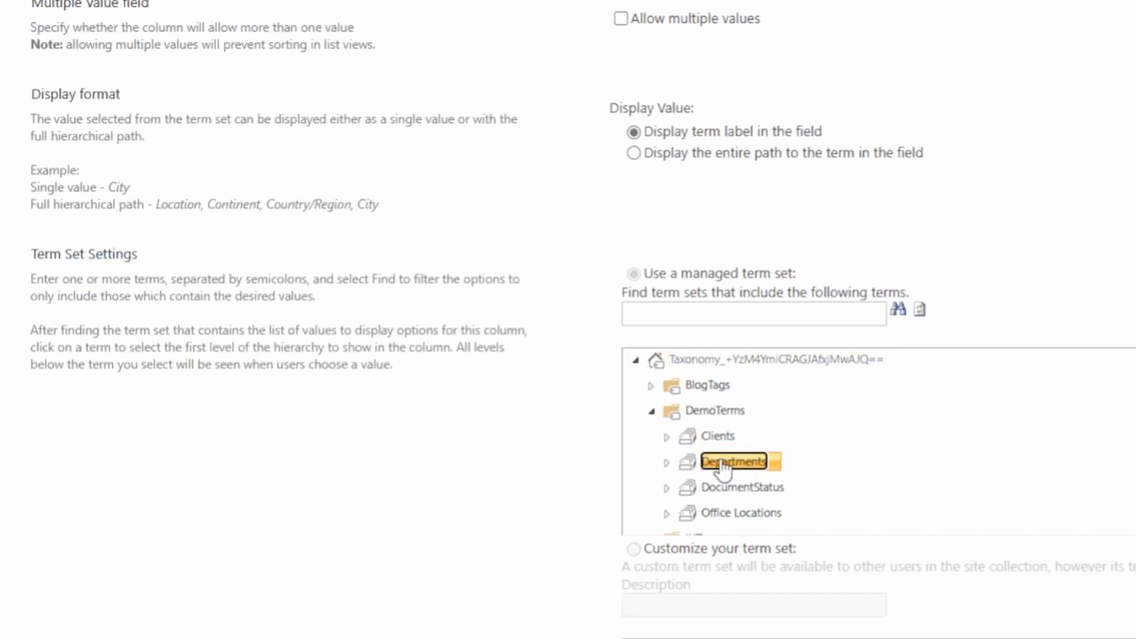
{"action": "left_click", "coordinate": [633, 154]}
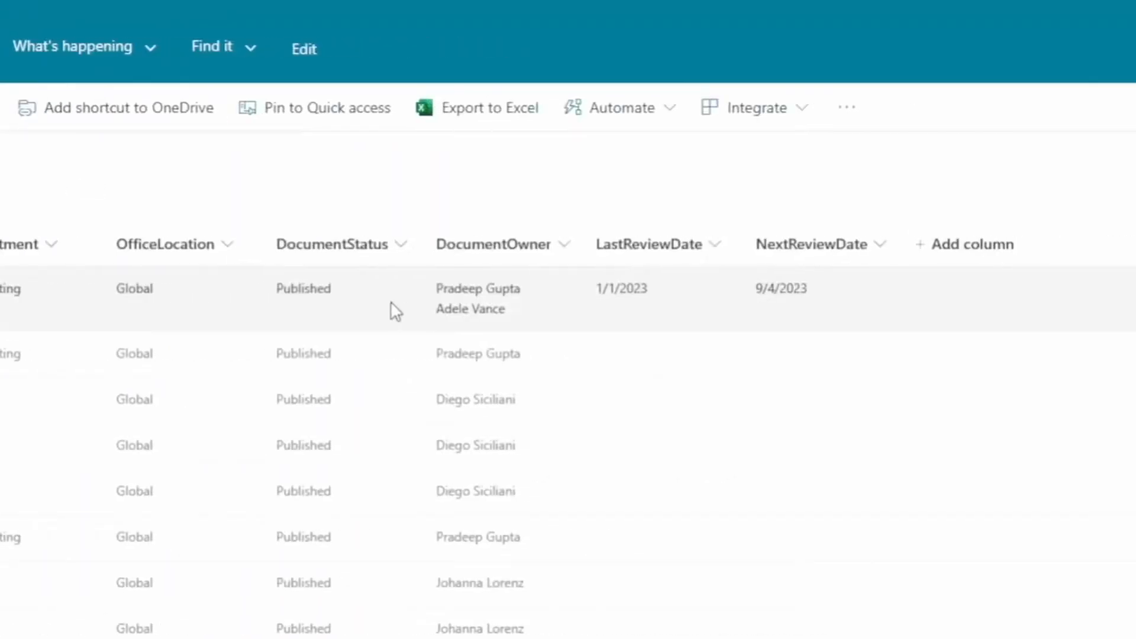
Step: Open the details of the Accounting Policies and Procedures Manual and find its properties
{"action": "left_click", "coordinate": [393, 309]}
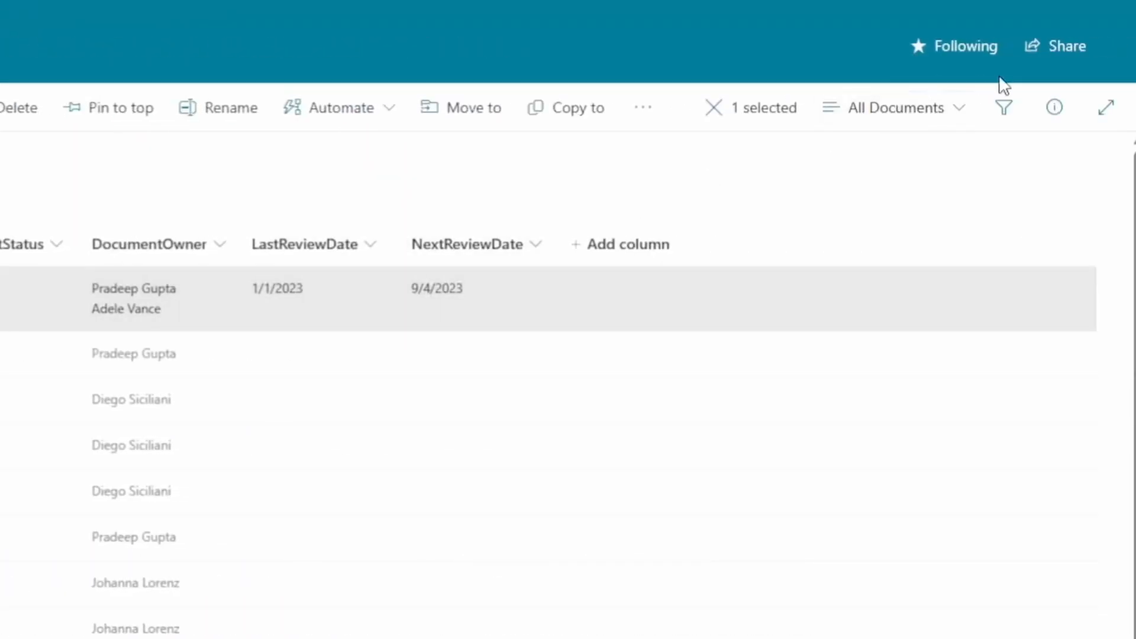
{"action": "left_click", "coordinate": [1041, 109]}
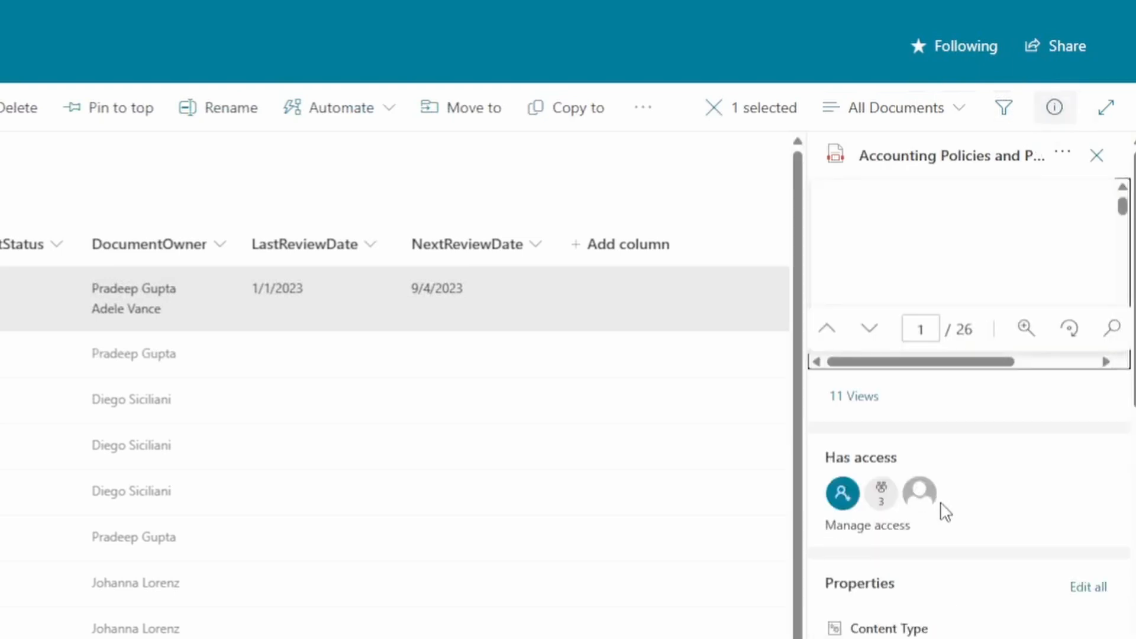
{"action": "scroll", "coordinate": [947, 506], "scroll_direction": "down", "scroll_amount": 5}
Step: Set the manual's Department to HR from the Departments term set
{"action": "left_click", "coordinate": [924, 359]}
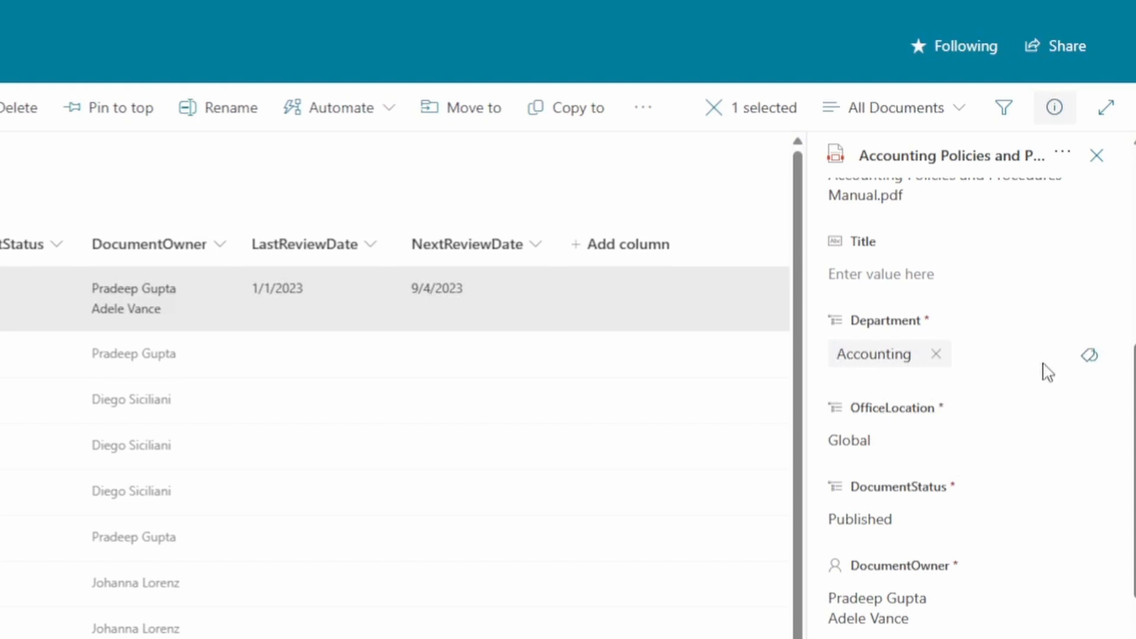
{"action": "left_click", "coordinate": [1090, 357]}
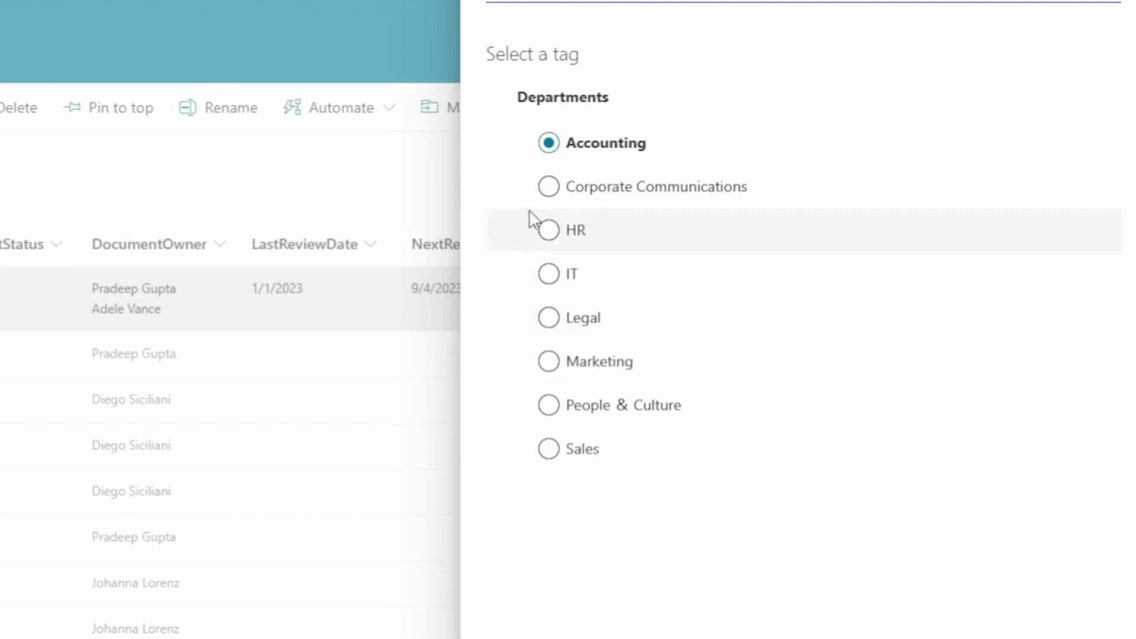
{"action": "left_click", "coordinate": [549, 231]}
{"action": "left_click", "coordinate": [536, 637]}
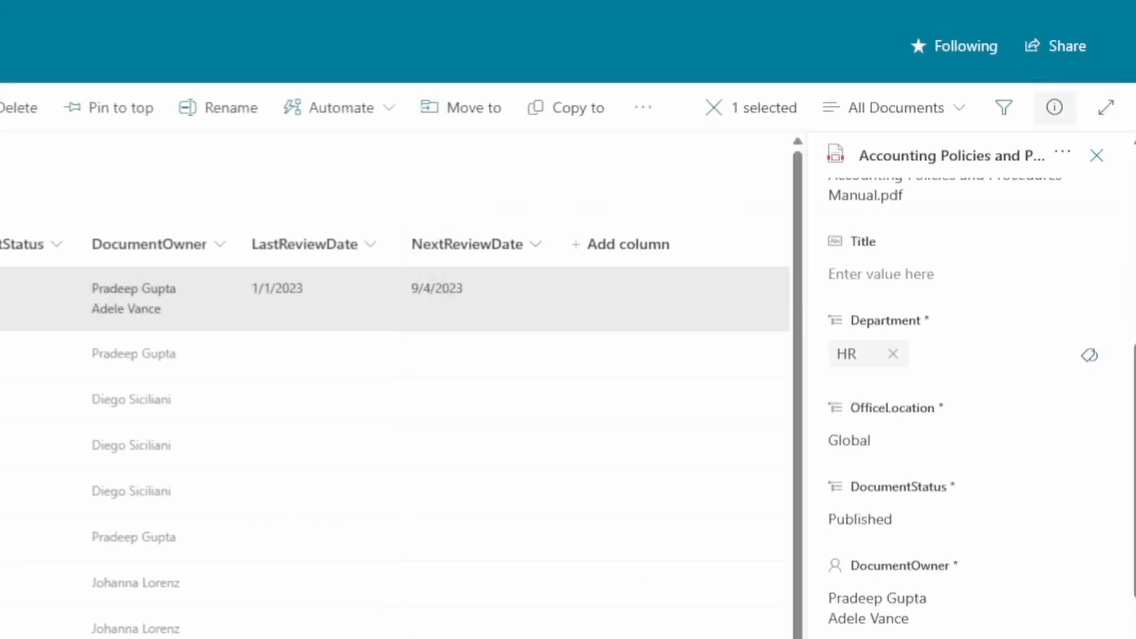
{"action": "left_click", "coordinate": [918, 547]}
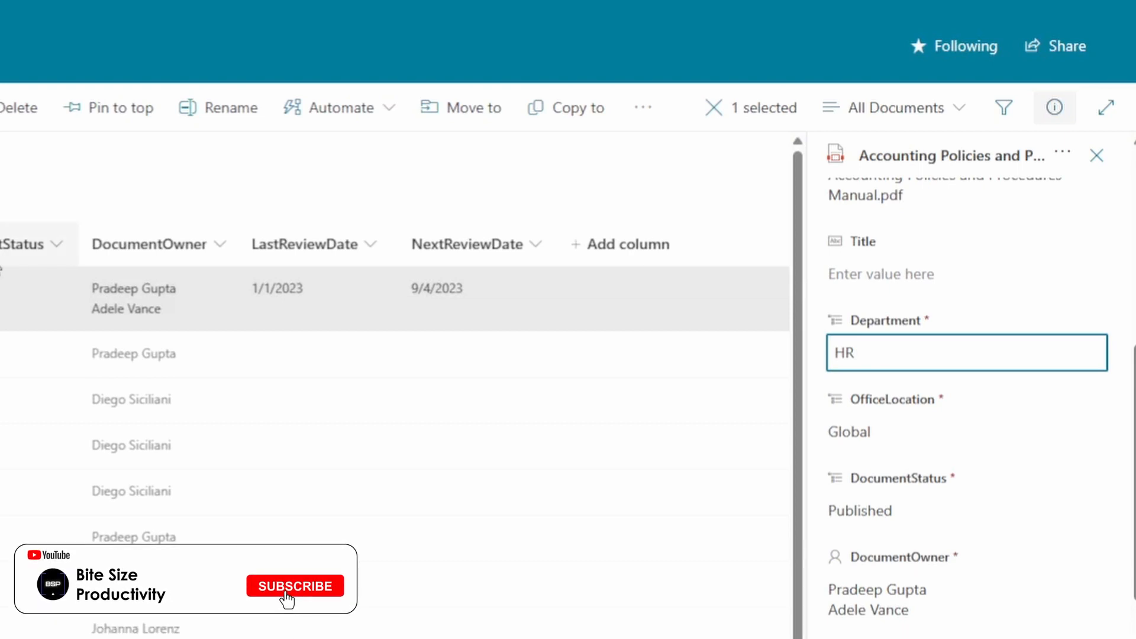
{"action": "key", "text": "Escape"}
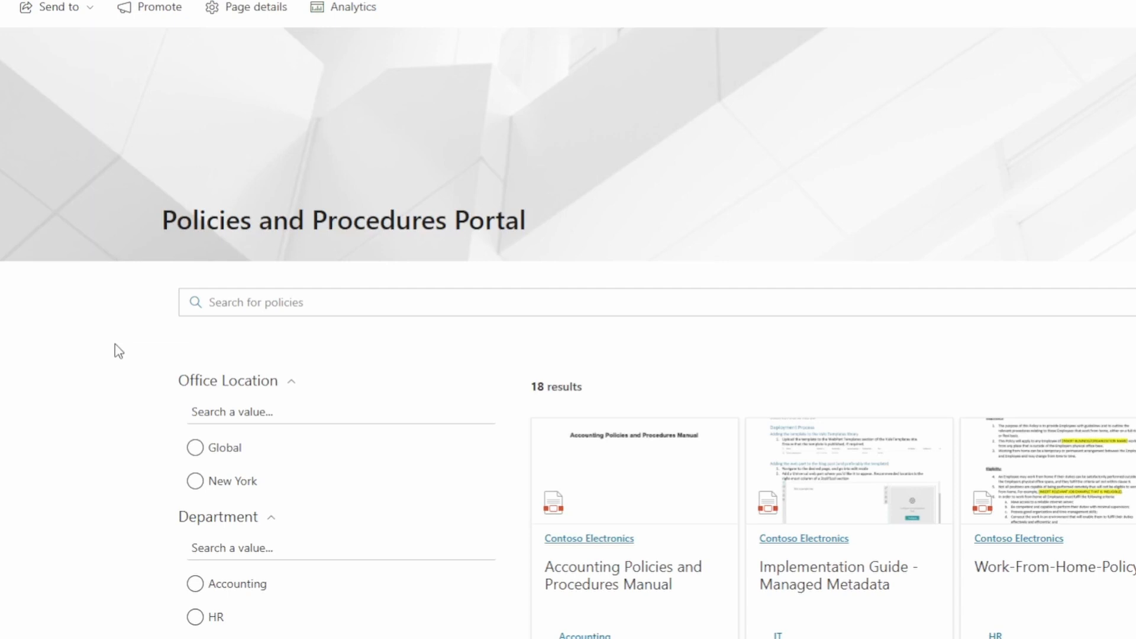
Step: Filter the Policies and Procedures Portal by the New York office location
{"action": "scroll", "coordinate": [119, 350], "scroll_direction": "down", "scroll_amount": 3}
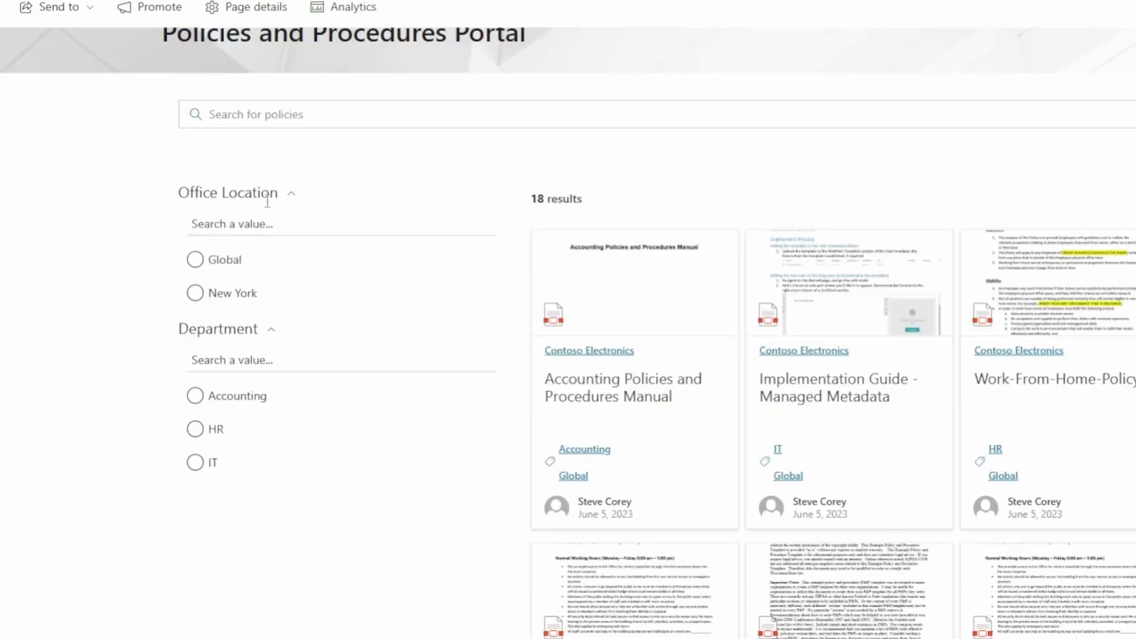
{"action": "left_click", "coordinate": [210, 267]}
{"action": "left_click", "coordinate": [199, 296]}
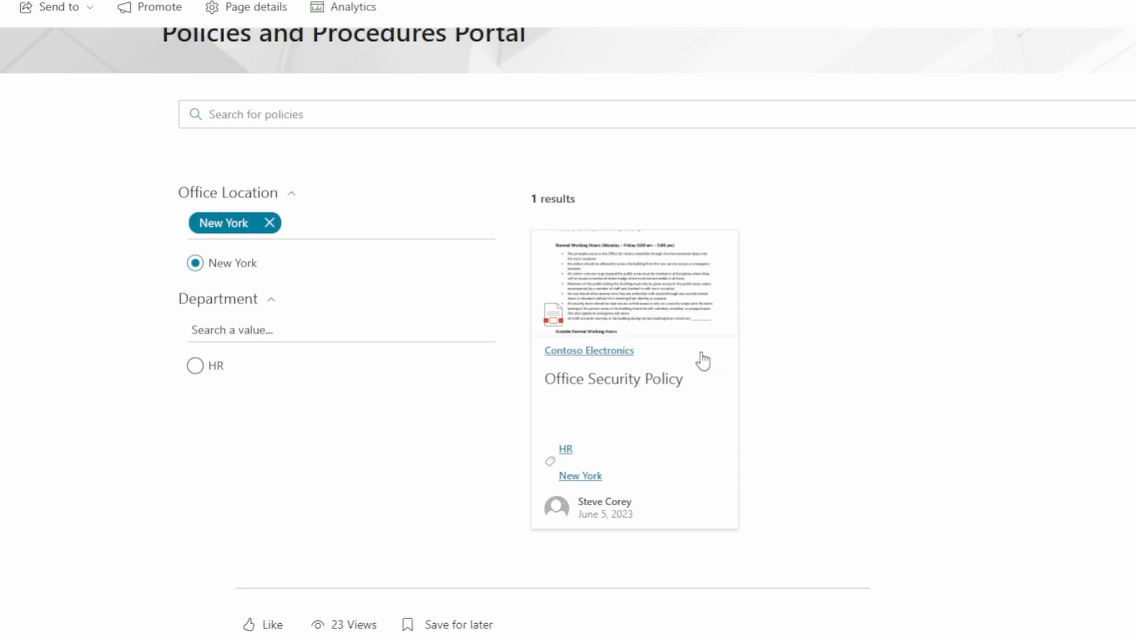
Step: Replace the New York office location filter with Global, examine the matching policies, and clear the filter
{"action": "left_click", "coordinate": [269, 223]}
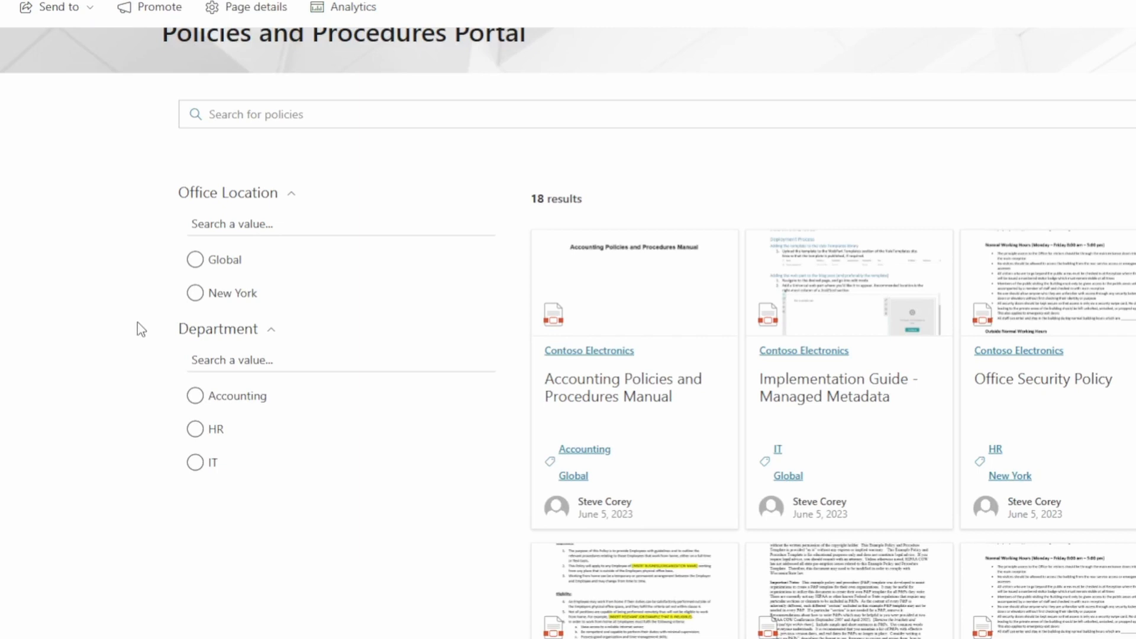
{"action": "left_click", "coordinate": [195, 294]}
{"action": "left_click", "coordinate": [199, 268]}
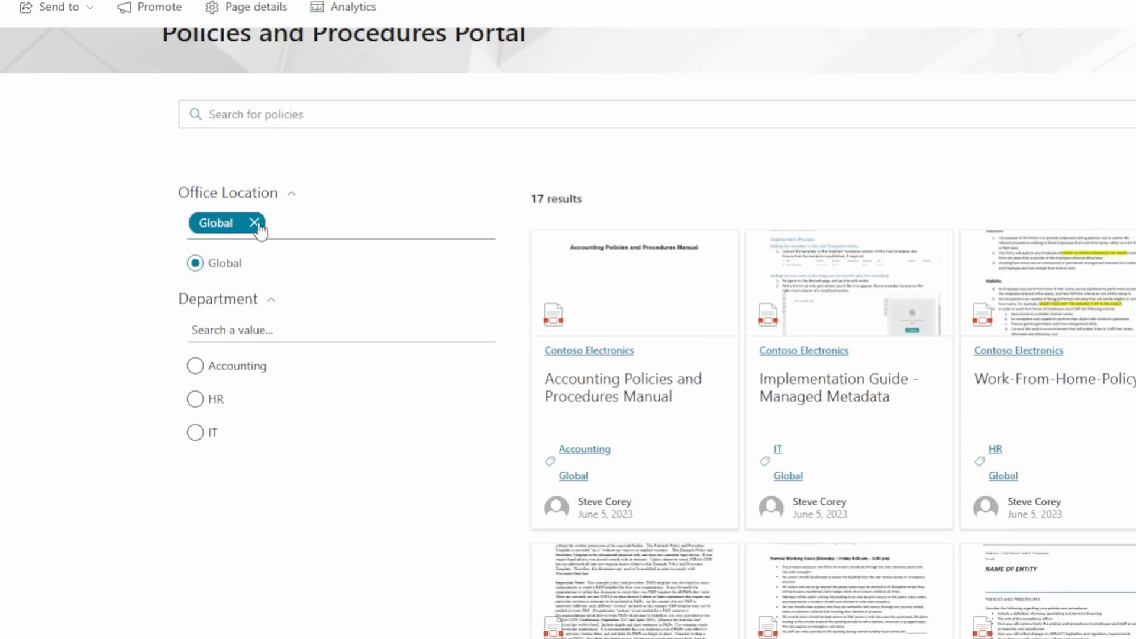
{"action": "left_click", "coordinate": [254, 223]}
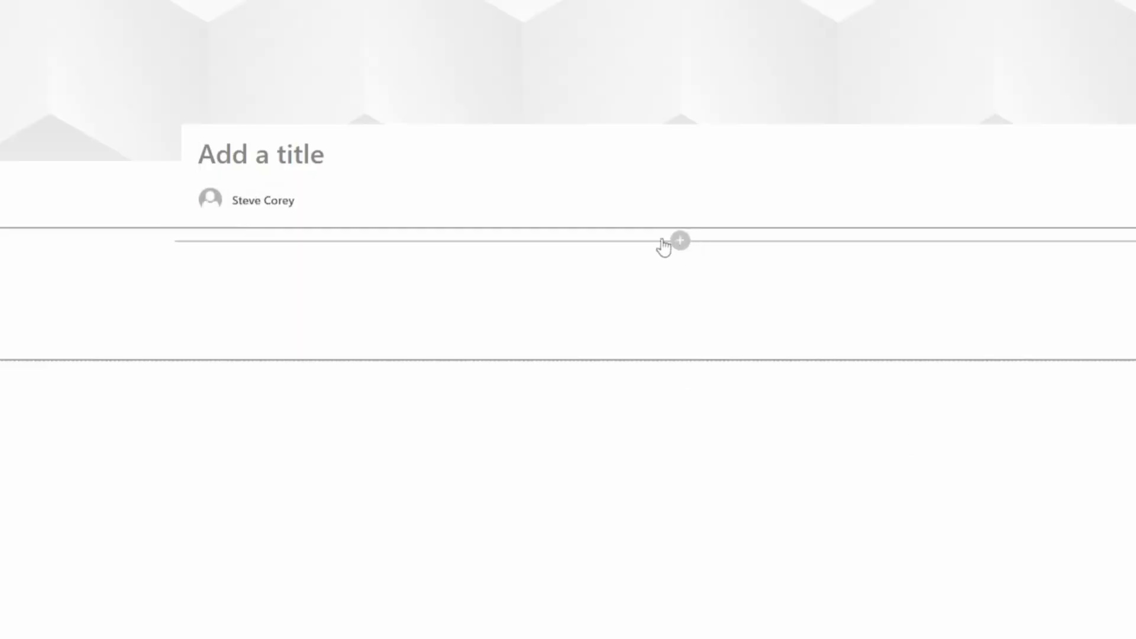
Step: Add a PnP - Search Results web part to the new page
{"action": "left_click", "coordinate": [667, 242]}
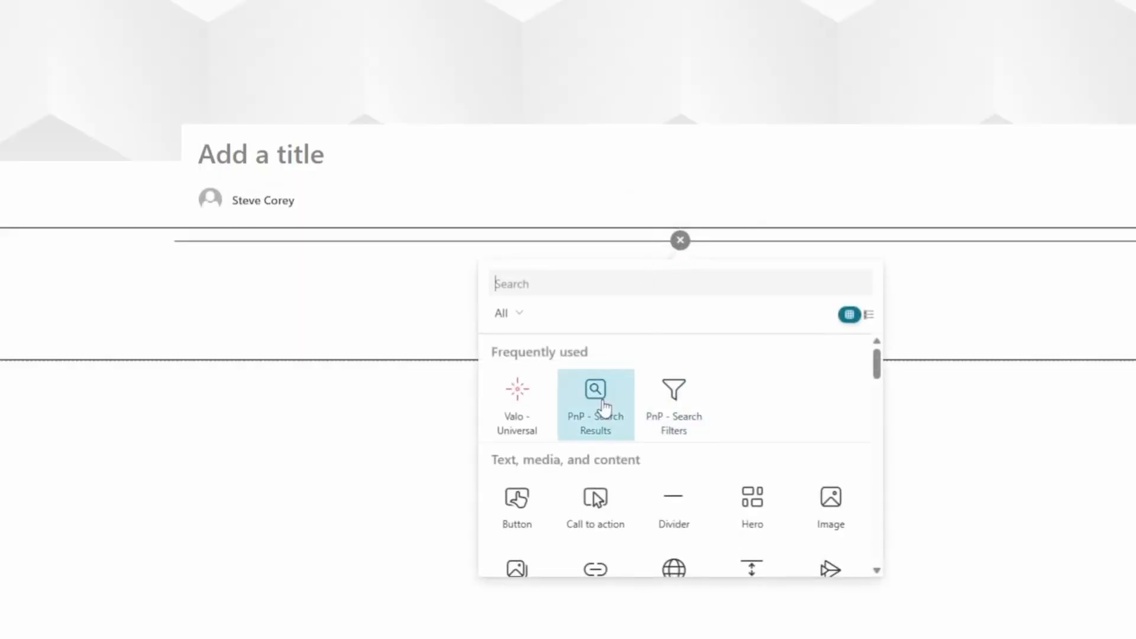
{"action": "left_click", "coordinate": [604, 407]}
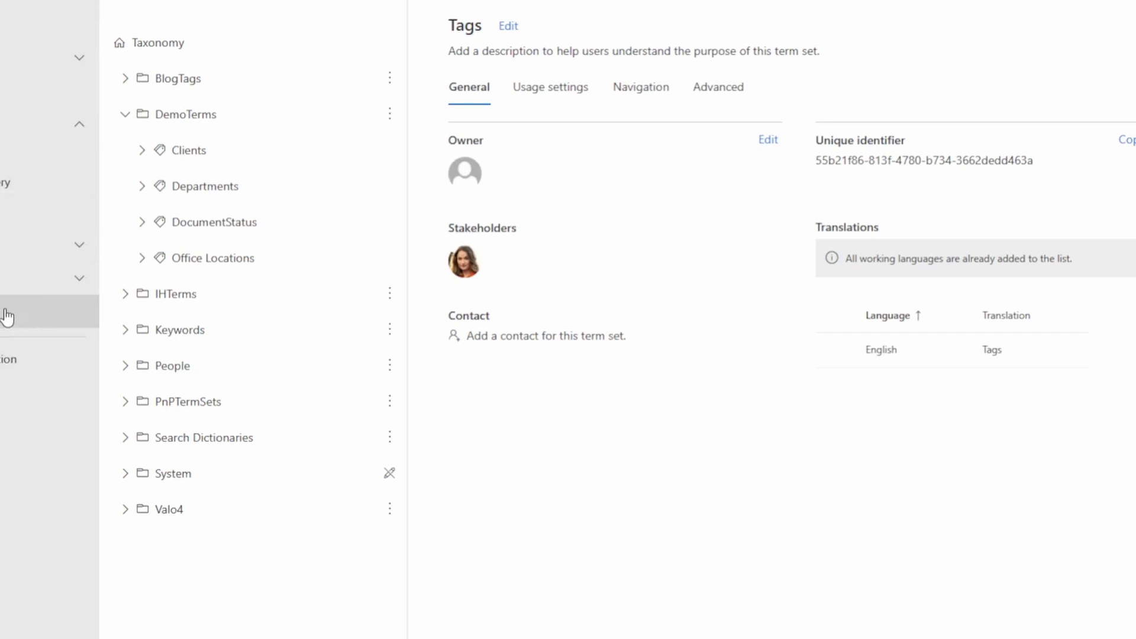
Step: Open the tenant search schema in the SharePoint admin center and filter the managed properties by POLPROC
{"action": "left_click", "coordinate": [7, 318]}
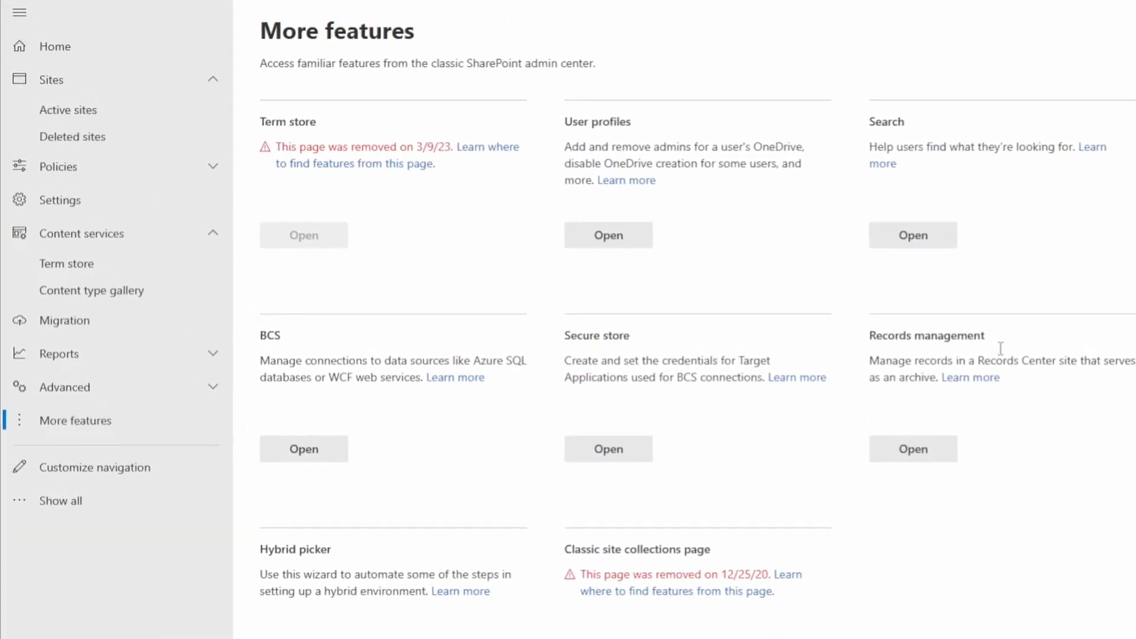
{"action": "left_click", "coordinate": [938, 243]}
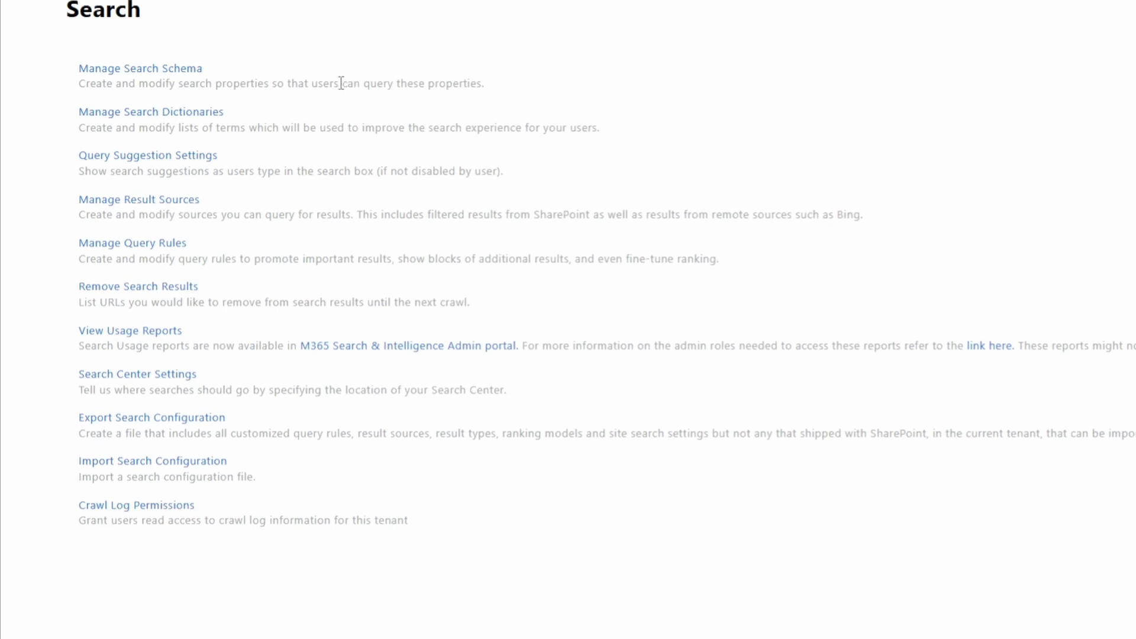
{"action": "left_click", "coordinate": [180, 76]}
{"action": "left_click", "coordinate": [367, 197]}
{"action": "type", "text": "POLPROC"}
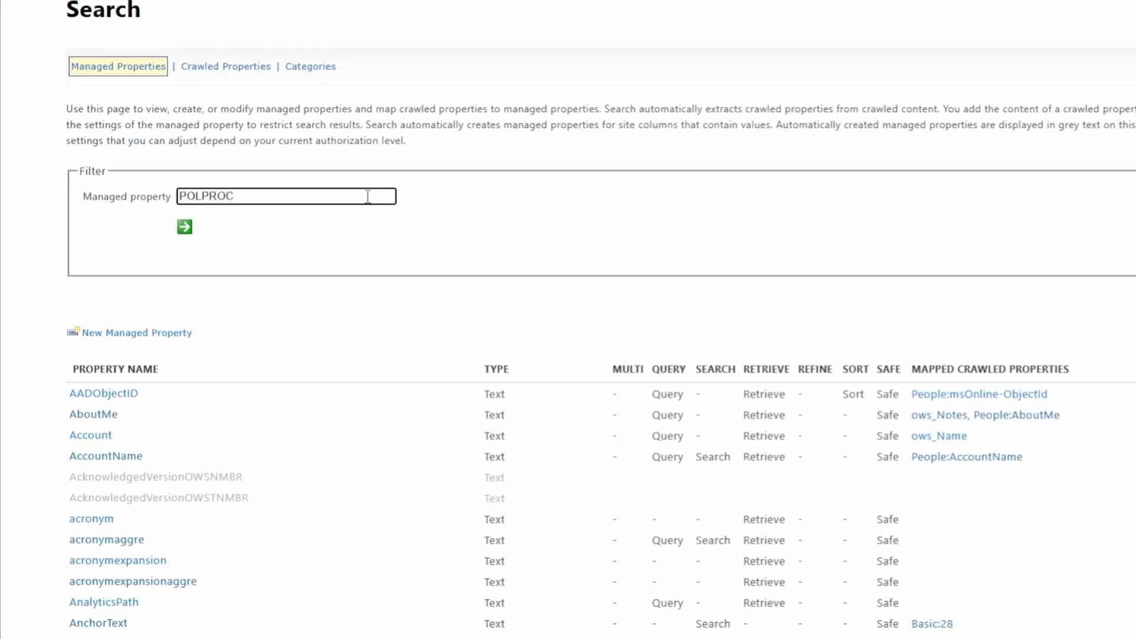
{"action": "left_click", "coordinate": [185, 228]}
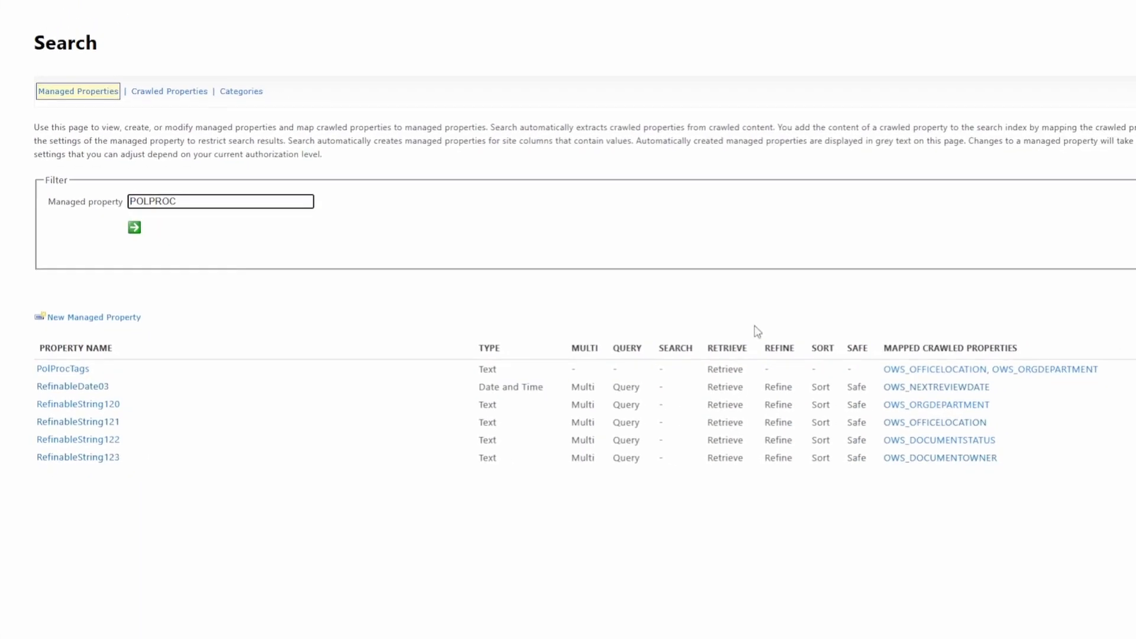
Step: Copy the managed property name mapped to OWS_ORGDEPARTMENT and apply the query template RefinableString120:"Accounting" to the search results web part
{"action": "left_click", "coordinate": [866, 394]}
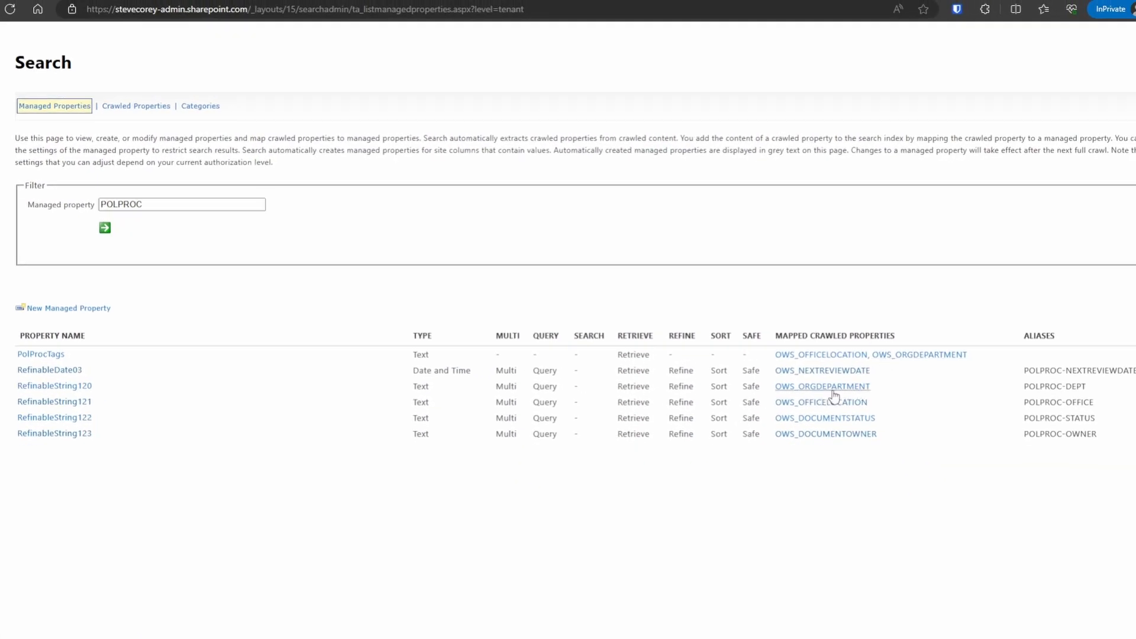
{"action": "left_click_drag", "start_coordinate": [119, 388], "coordinate": [16, 386]}
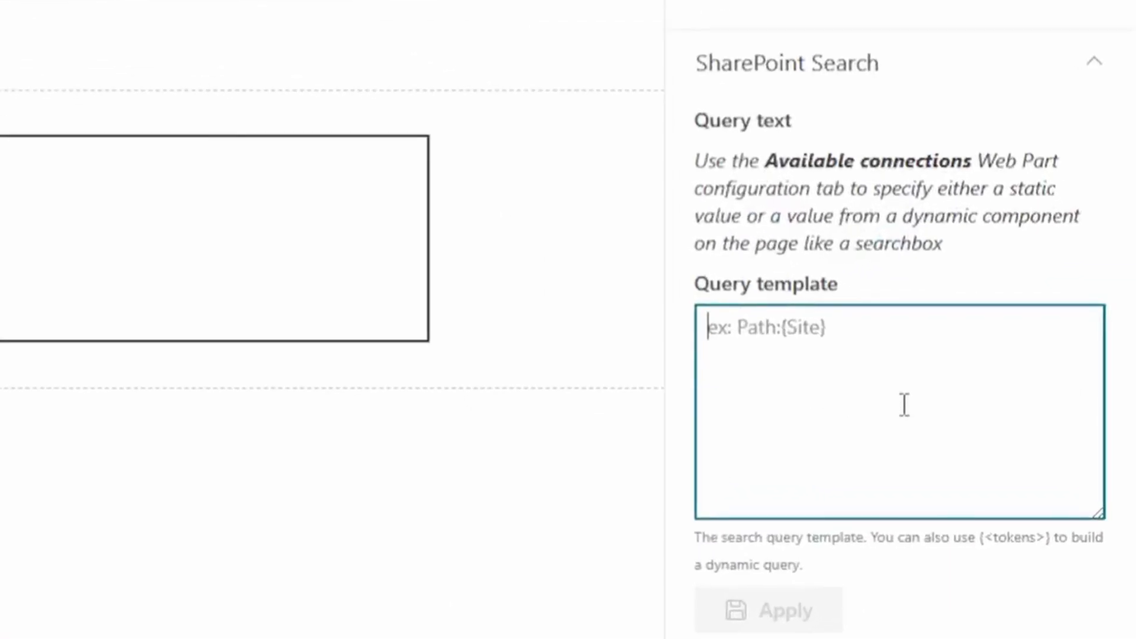
{"action": "type", "text": "RefinableString120"}
{"action": "type", "text": ":\"Accou"}
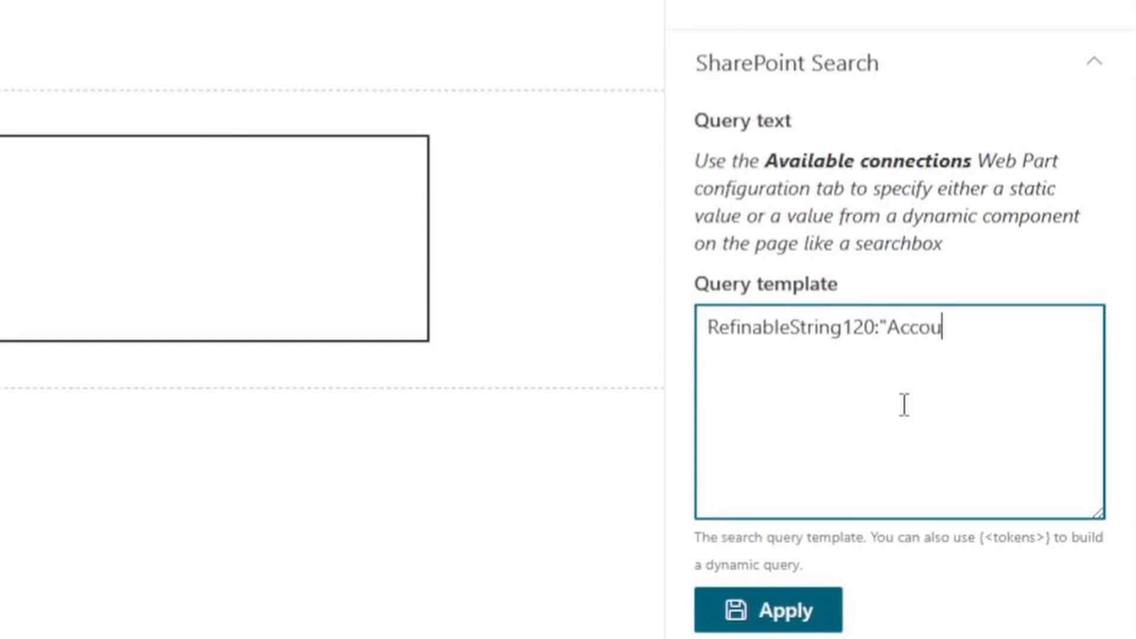
{"action": "type", "text": "nting\""}
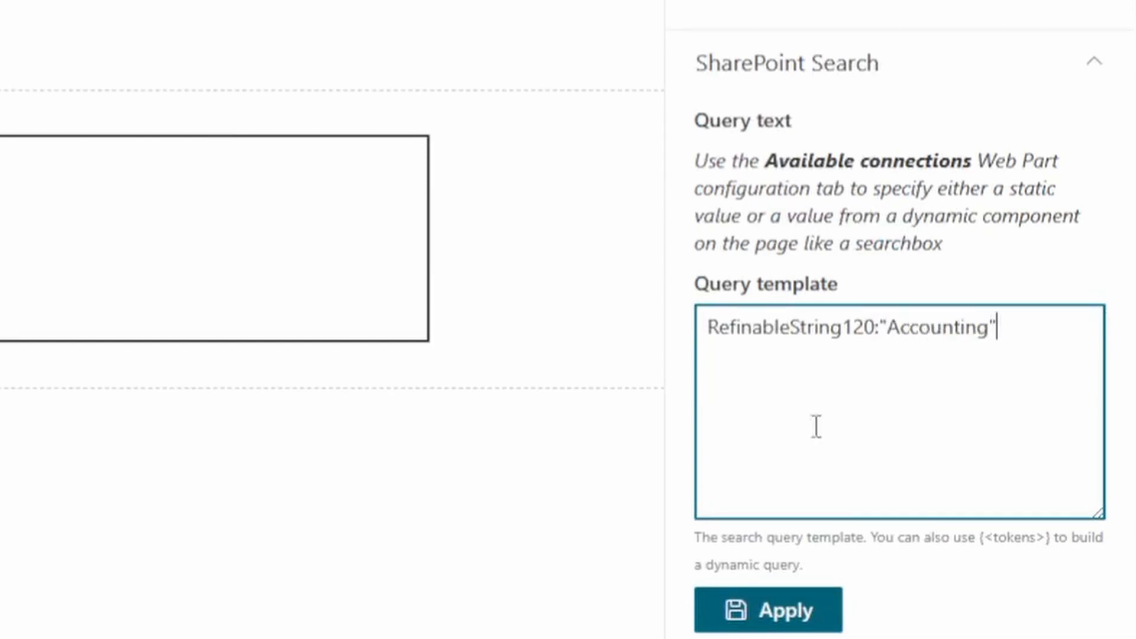
{"action": "left_click", "coordinate": [773, 612]}
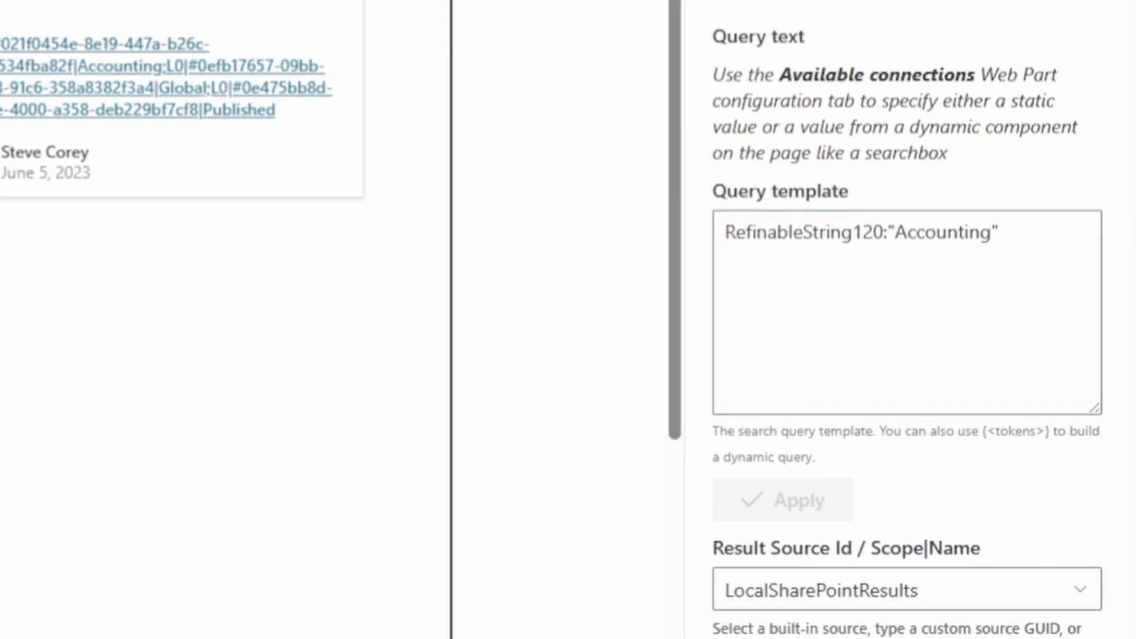
Step: Try adding a Path condition for the contosoportal site, ending in /*, to the query template and remove it again
{"action": "left_click", "coordinate": [1064, 263]}
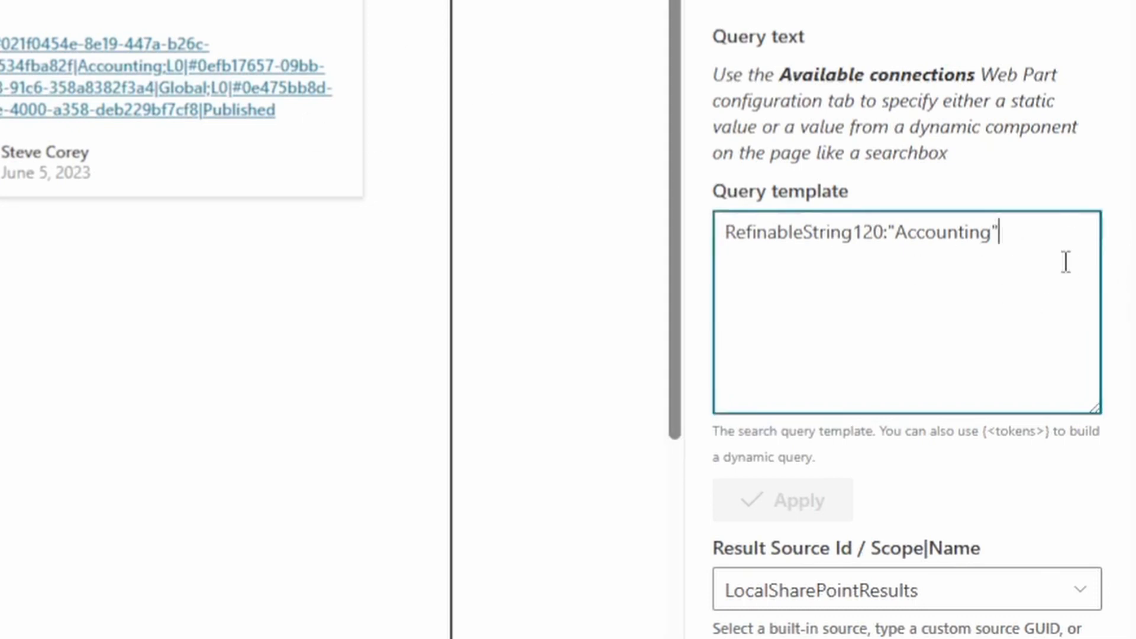
{"action": "type", "text": "Path:"}
{"action": "type", "text": "https://stevecorey.sharepoint.com/sites/contosoportal"}
{"action": "type", "text": "/*"}
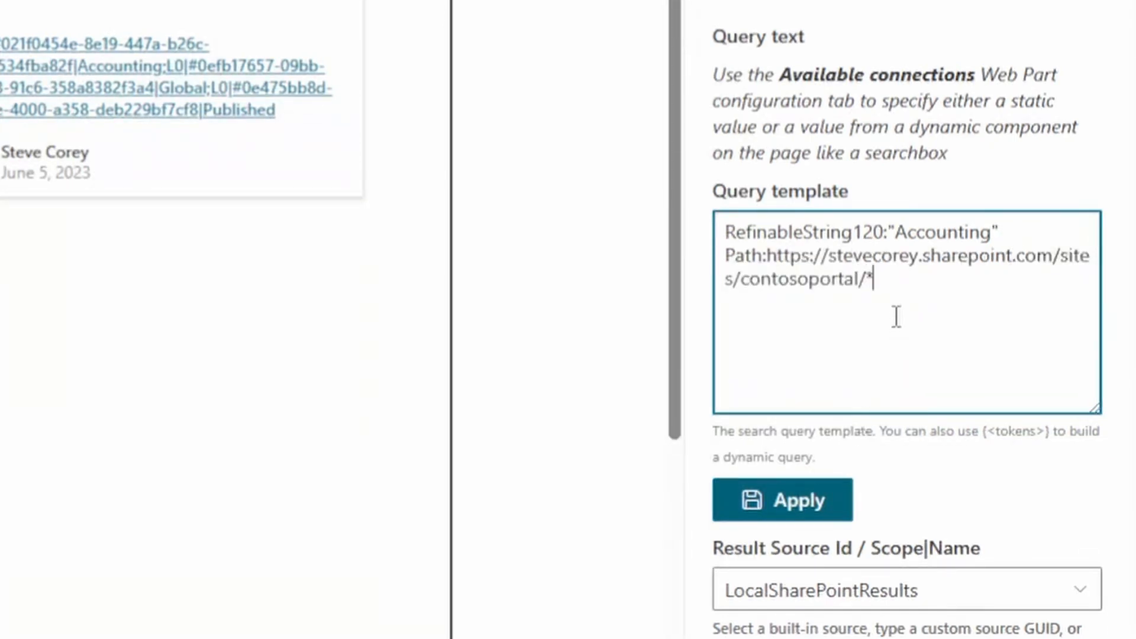
{"action": "left_click_drag", "start_coordinate": [896, 317], "coordinate": [704, 265]}
{"action": "key", "text": "BackSpace"}
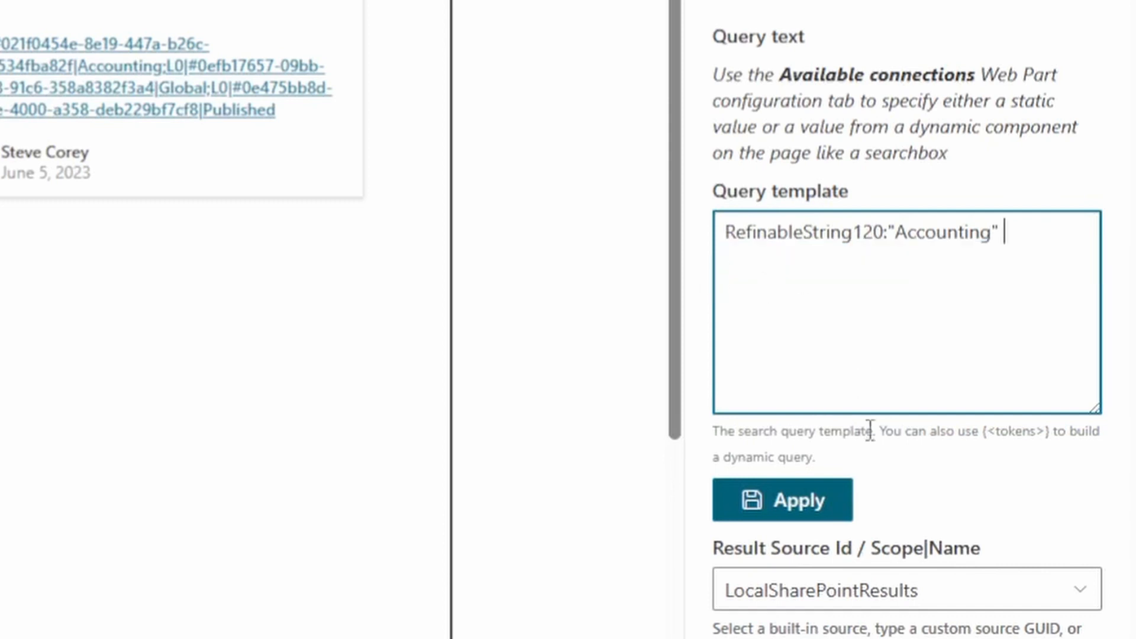
Step: Apply the query template with only the Accounting condition and examine the returned policy documents
{"action": "left_click", "coordinate": [807, 504]}
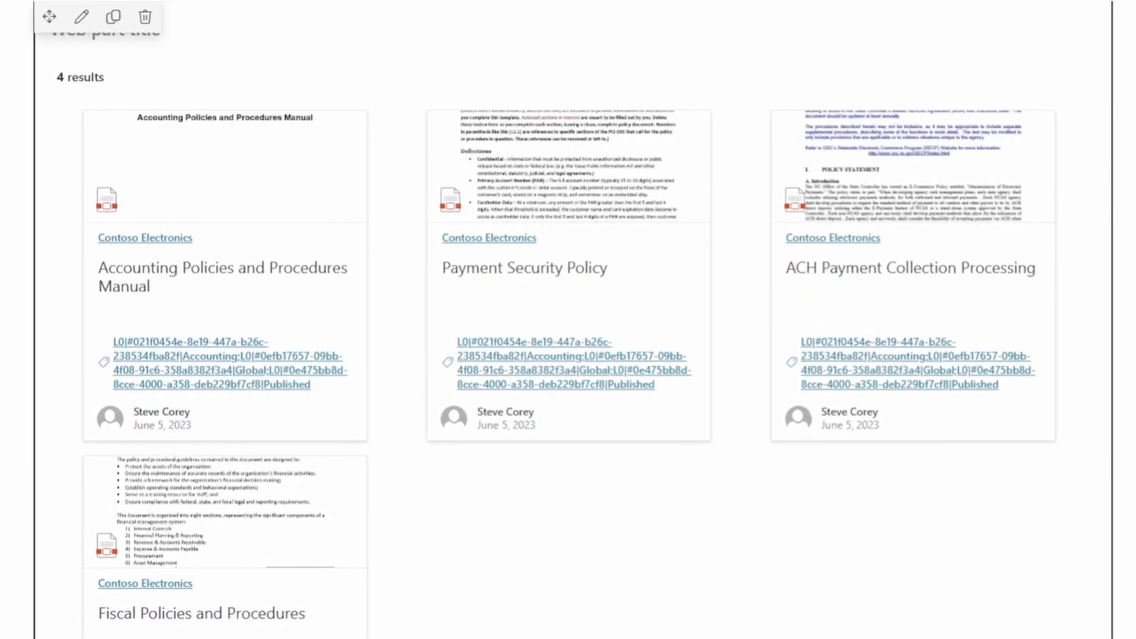
{"action": "scroll", "coordinate": [1078, 591], "scroll_direction": "up", "scroll_amount": 4}
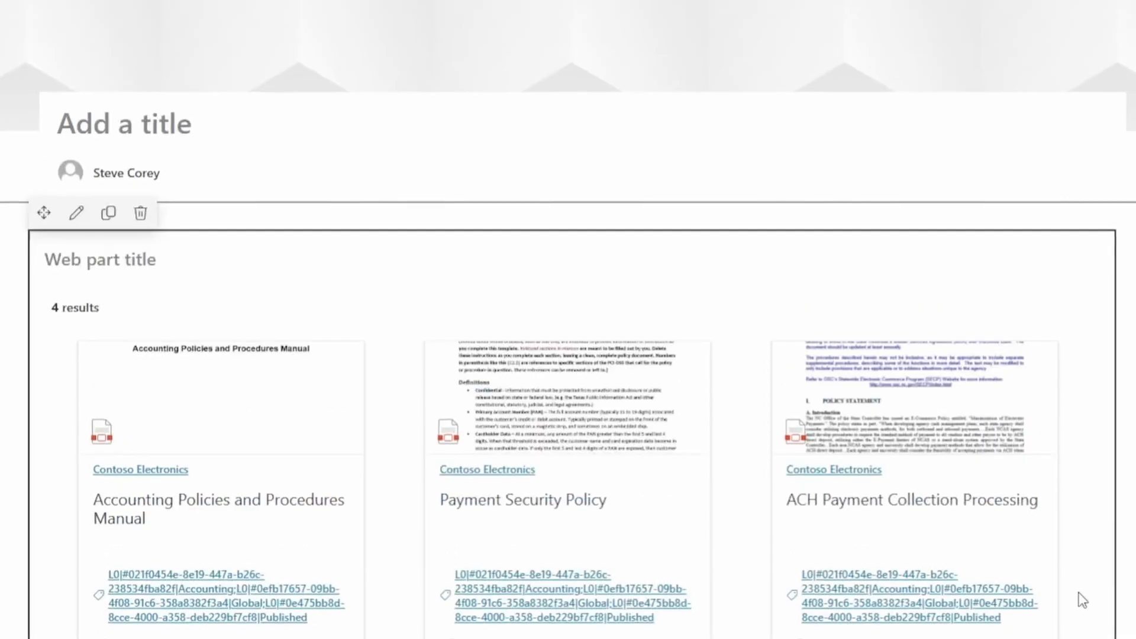
{"action": "scroll", "coordinate": [1084, 599], "scroll_direction": "down", "scroll_amount": 4}
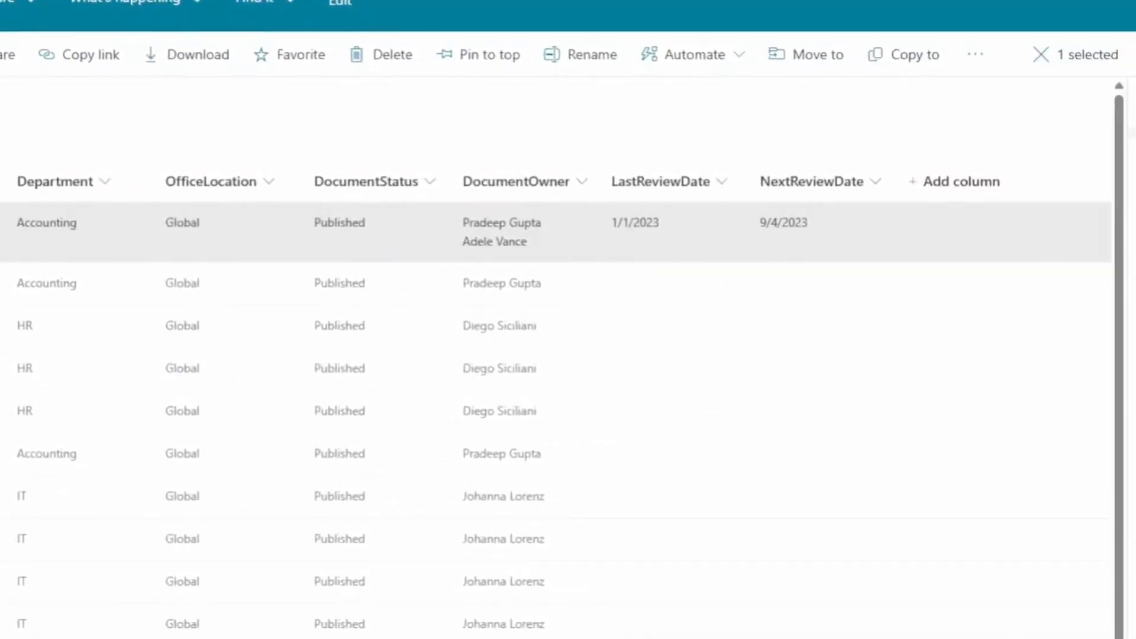
Step: Set the Department of the Accounting Policies and Procedures Manual to the Accounting term
{"action": "left_click", "coordinate": [951, 472]}
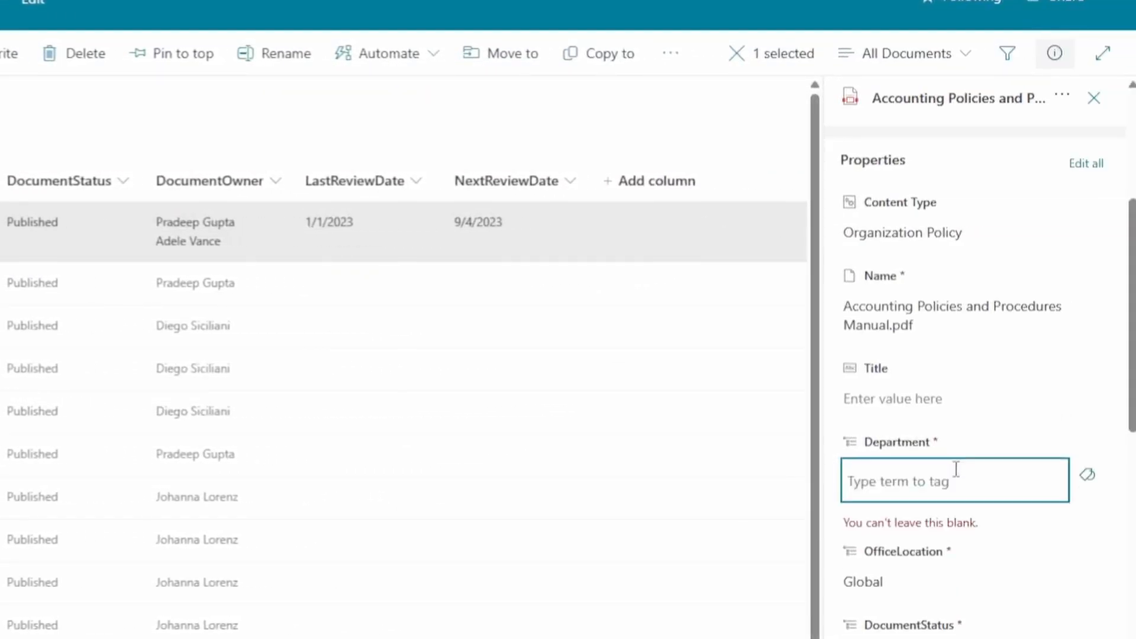
{"action": "type", "text": "accou"}
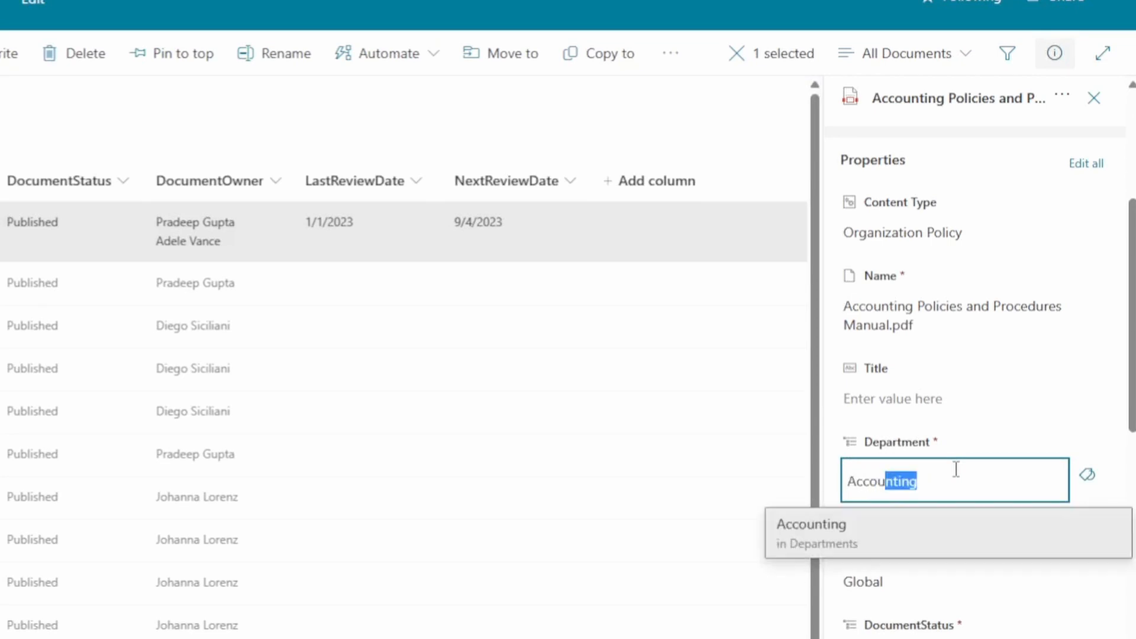
{"action": "key", "text": "Return"}
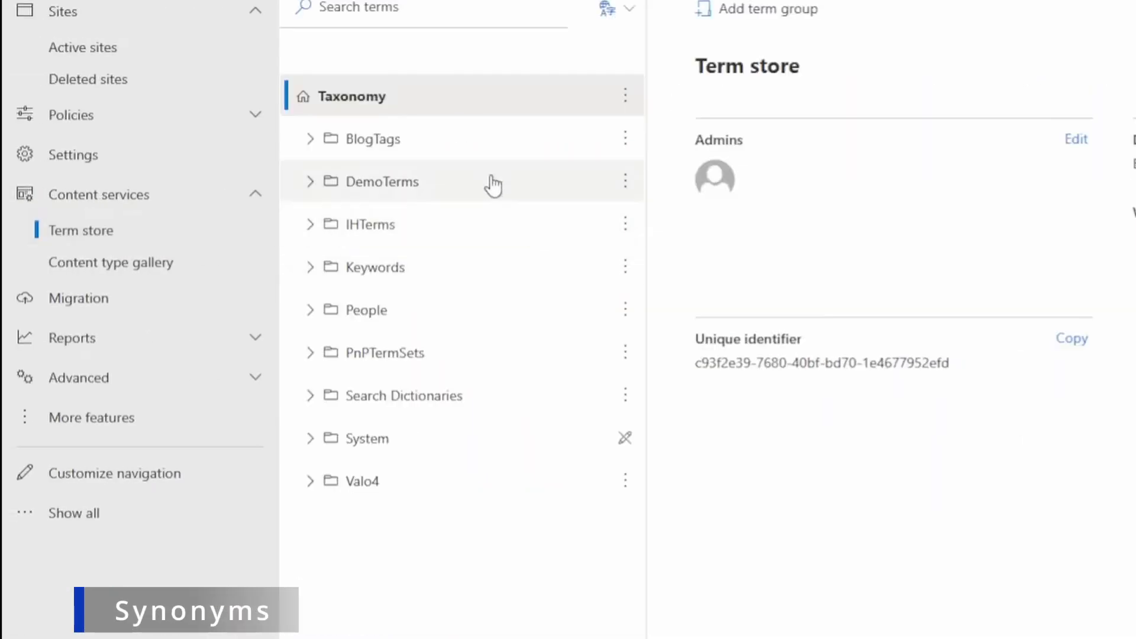
Step: In the term store, add Finance as an English synonym of the Accounting term in DemoTerms' Departments set and save it
{"action": "left_click", "coordinate": [448, 152]}
{"action": "left_click", "coordinate": [310, 181]}
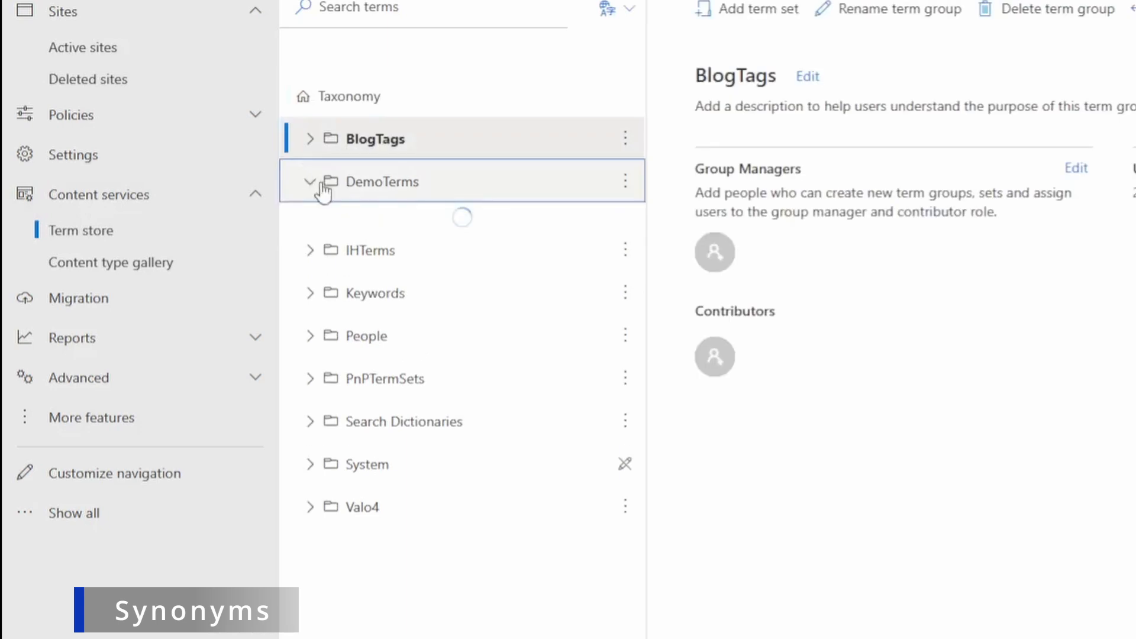
{"action": "left_click", "coordinate": [330, 267]}
{"action": "left_click", "coordinate": [376, 326]}
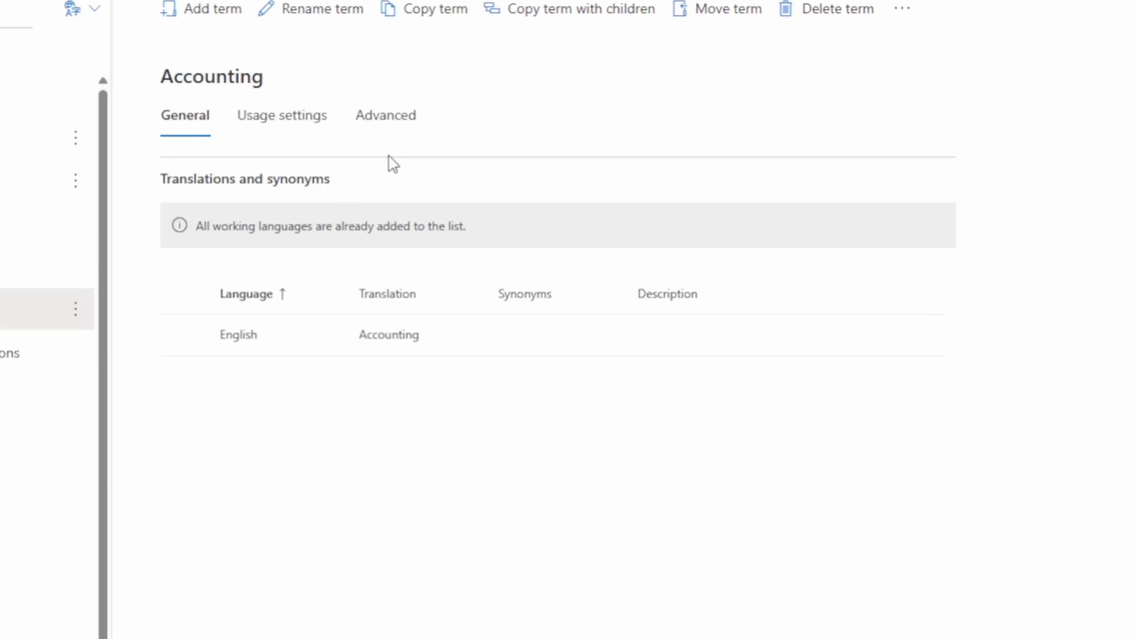
{"action": "left_click", "coordinate": [455, 337]}
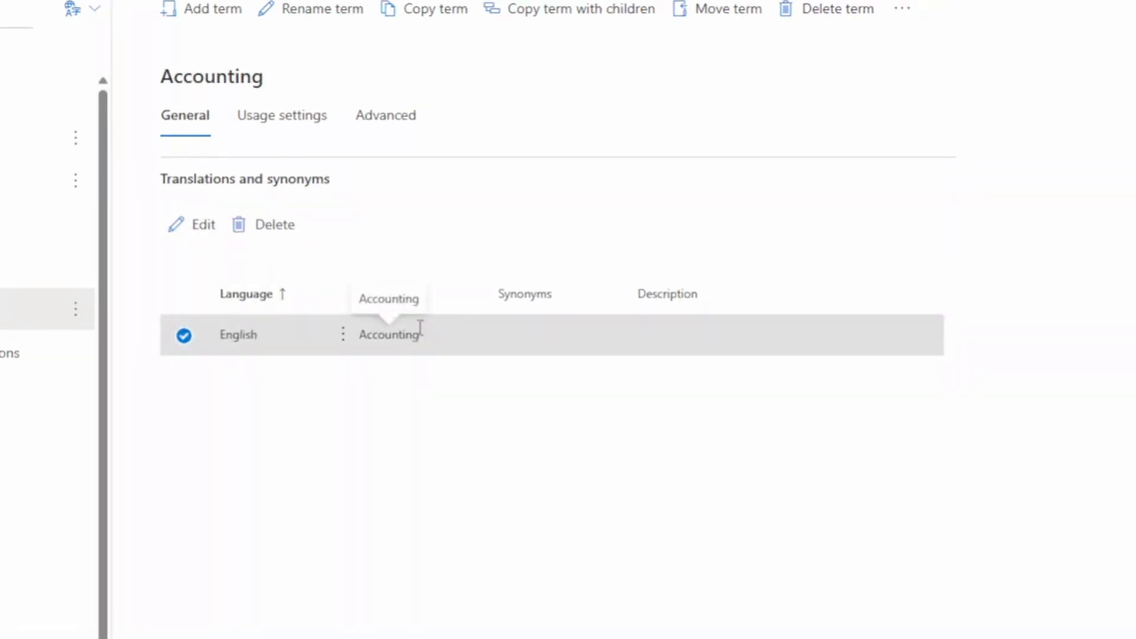
{"action": "left_click", "coordinate": [198, 240]}
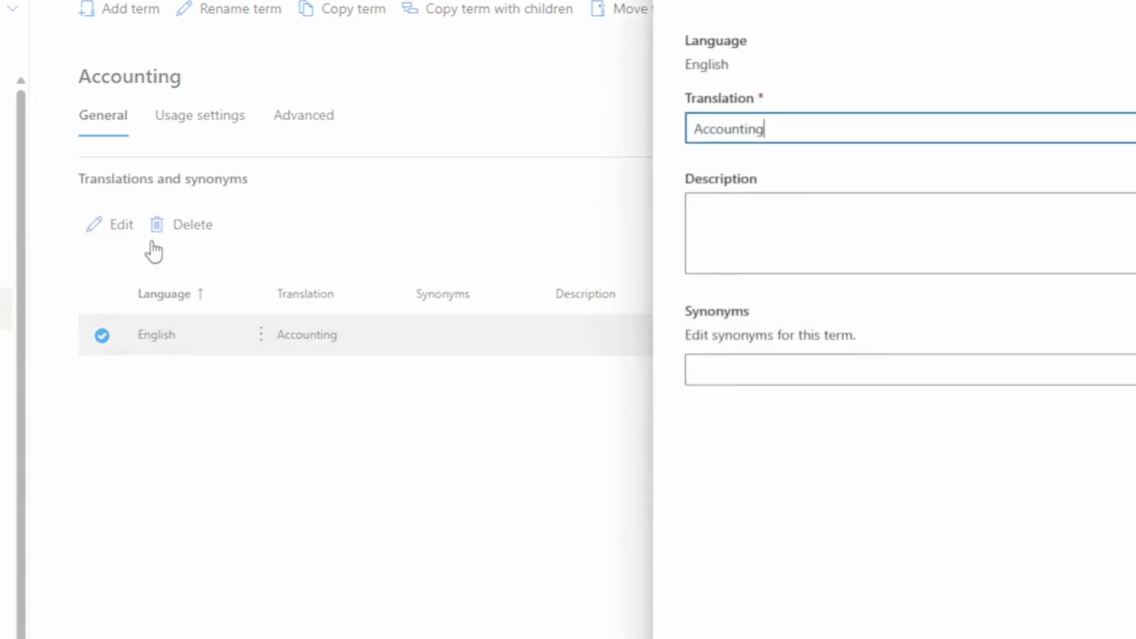
{"action": "left_click", "coordinate": [792, 370]}
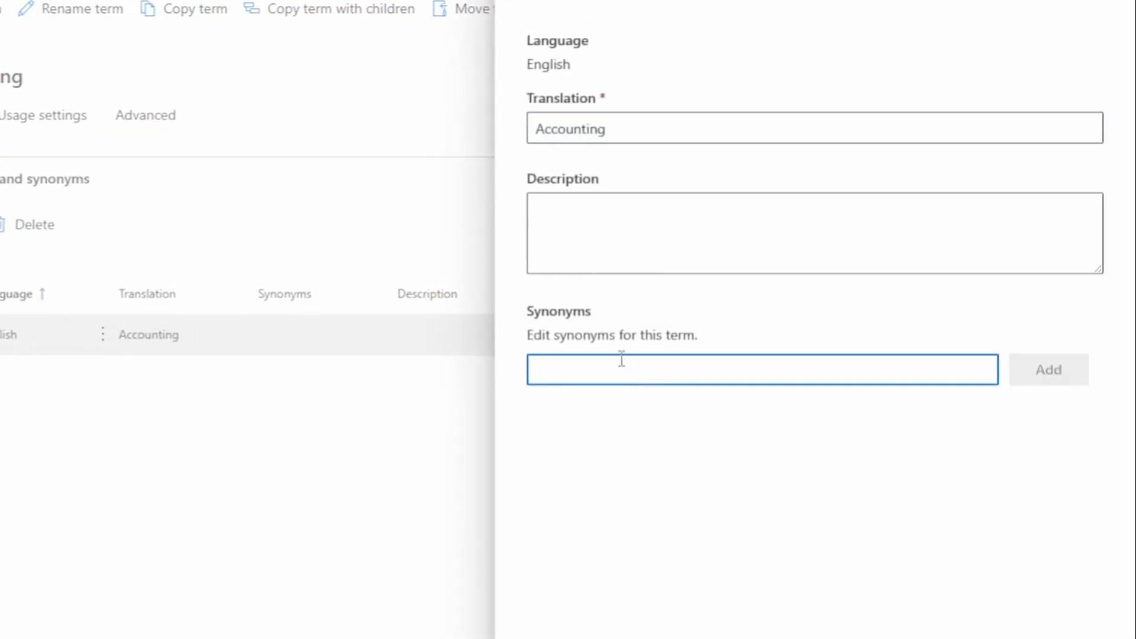
{"action": "type", "text": "Finance"}
{"action": "left_click", "coordinate": [1042, 375]}
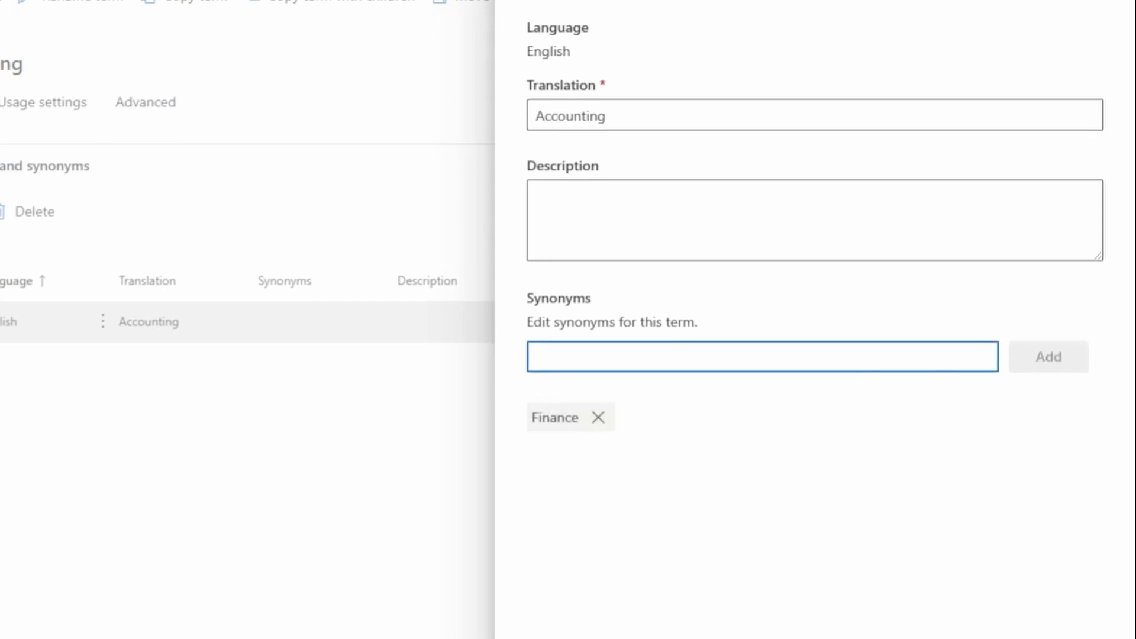
{"action": "left_click", "coordinate": [569, 630]}
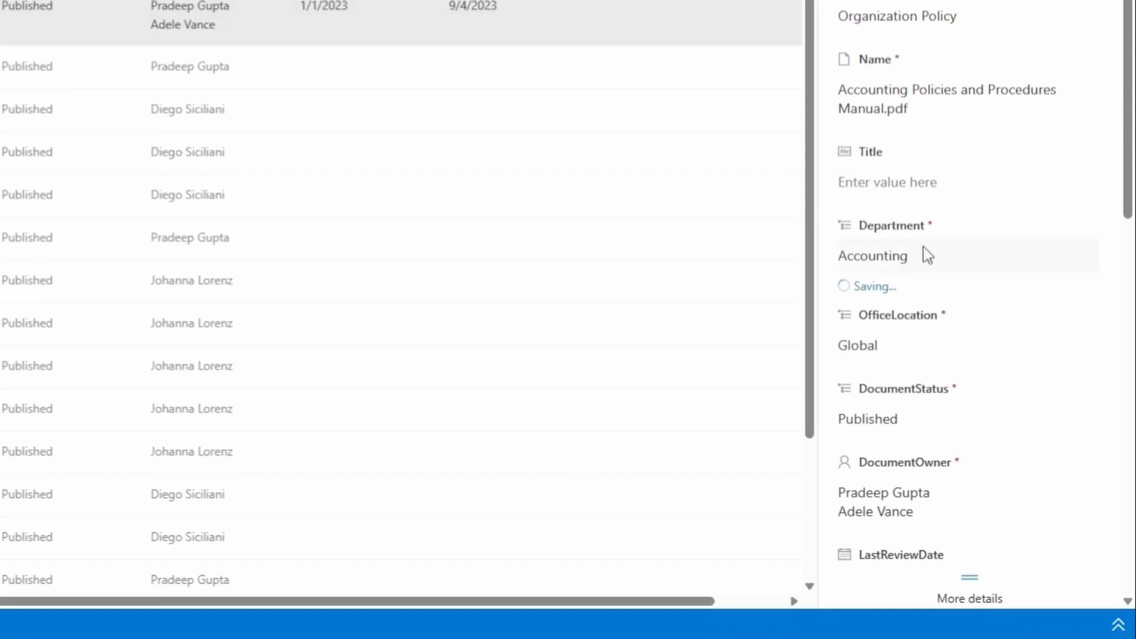
Step: Retag the manual's Department by looking up "financ" and choosing the Accounting term matched through its Finance synonym
{"action": "left_click", "coordinate": [943, 264]}
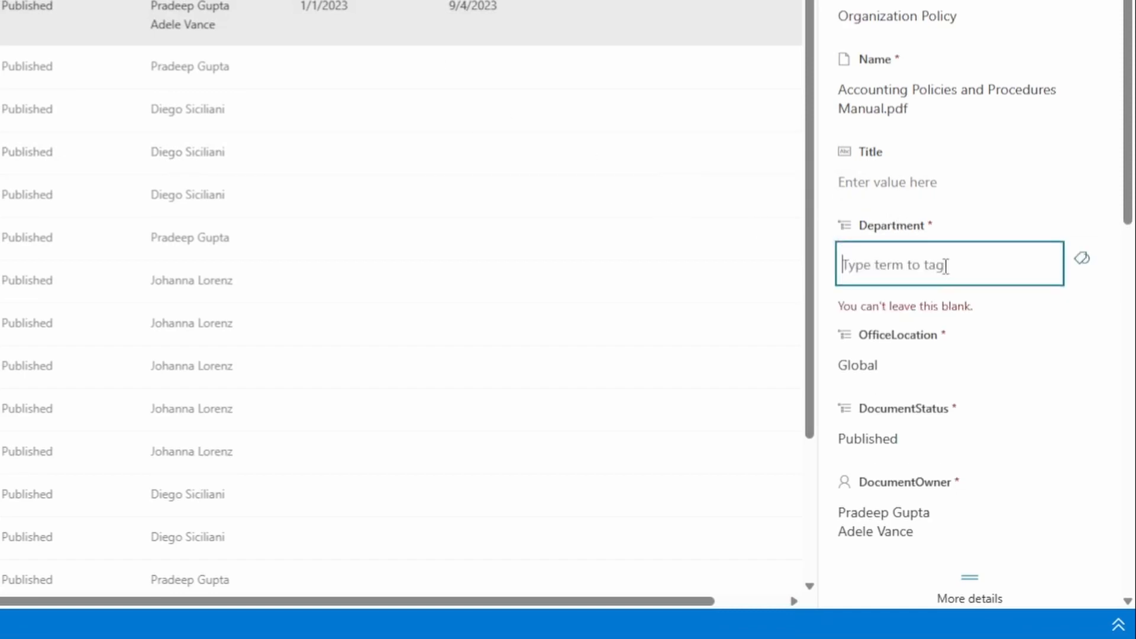
{"action": "type", "text": "financ"}
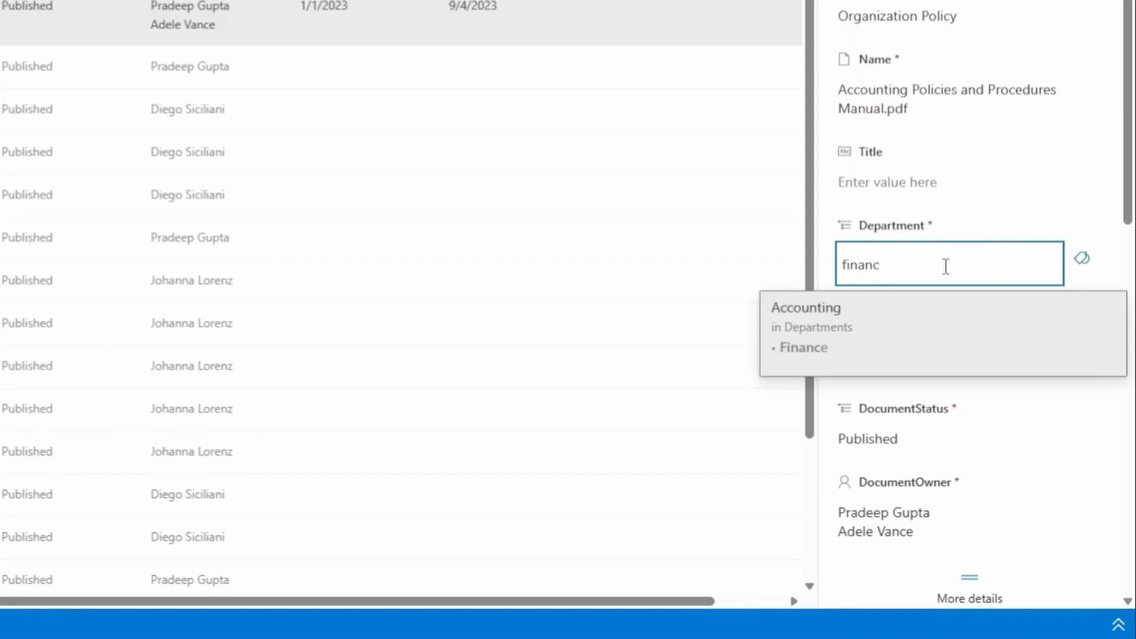
{"action": "left_click", "coordinate": [892, 335]}
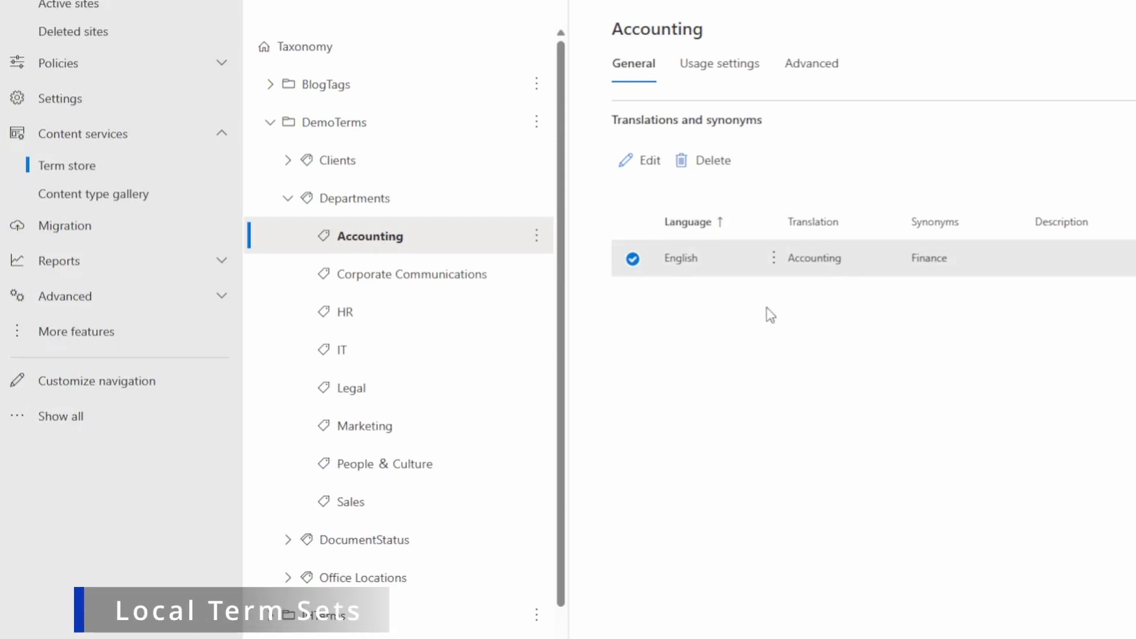
Step: Open the term store management of the policy library's site from its full site settings and review the global term groups
{"action": "left_click", "coordinate": [769, 314]}
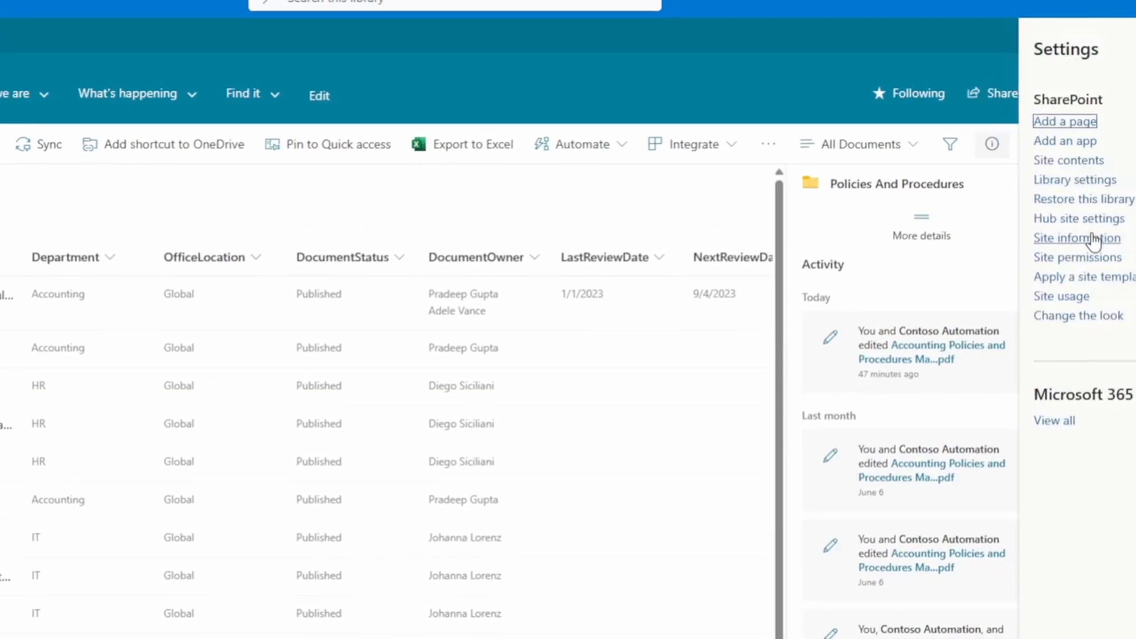
{"action": "left_click", "coordinate": [1105, 234]}
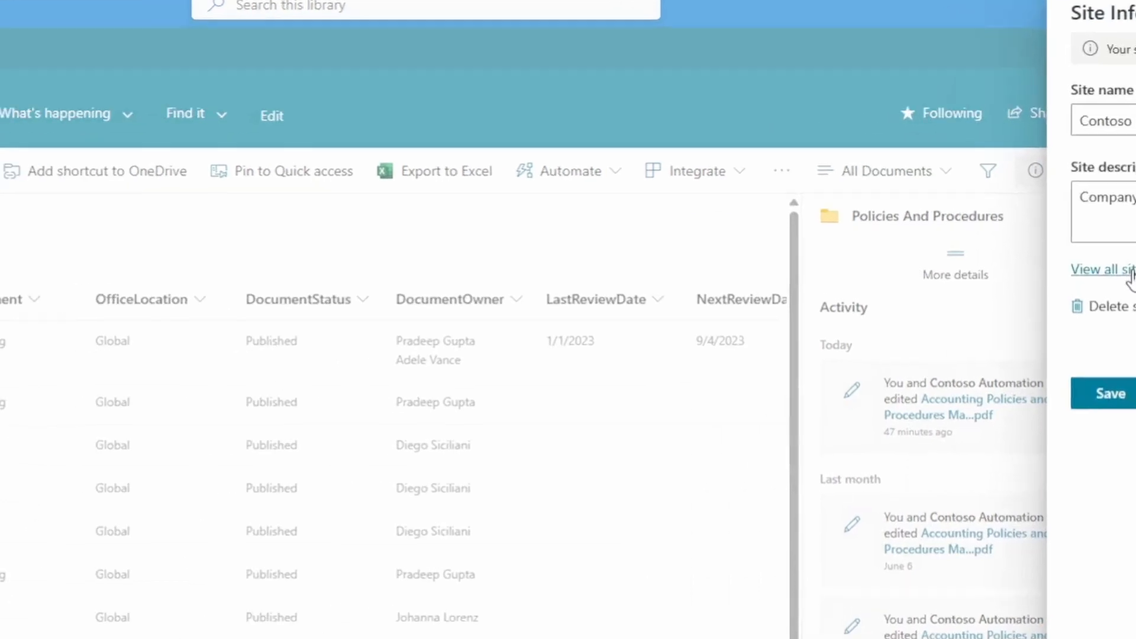
{"action": "left_click", "coordinate": [904, 291]}
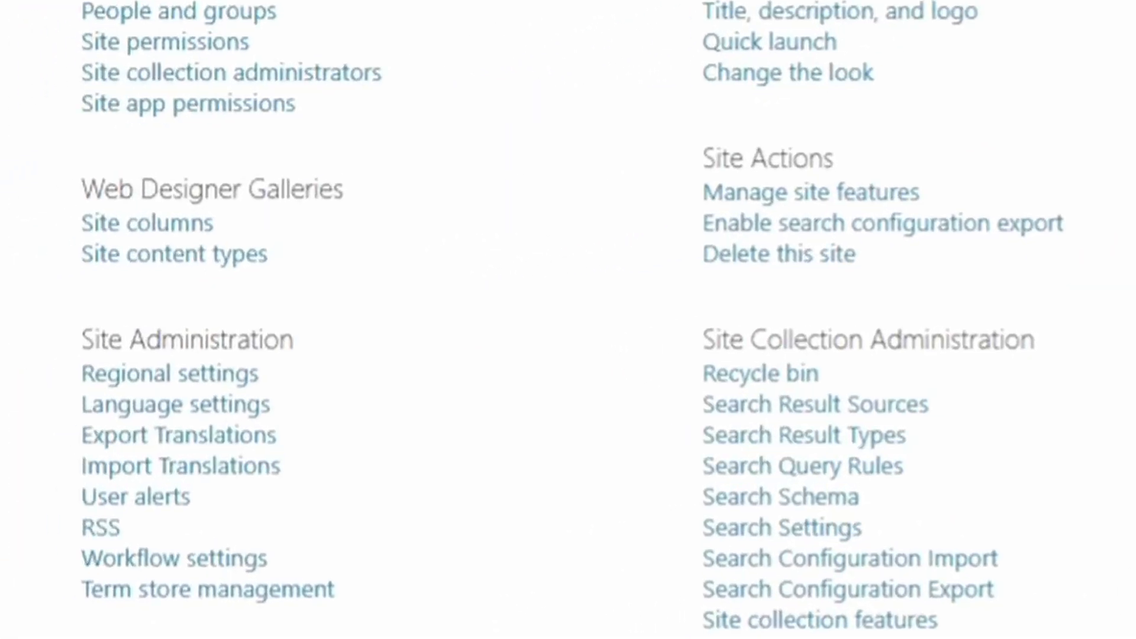
{"action": "left_click", "coordinate": [287, 601]}
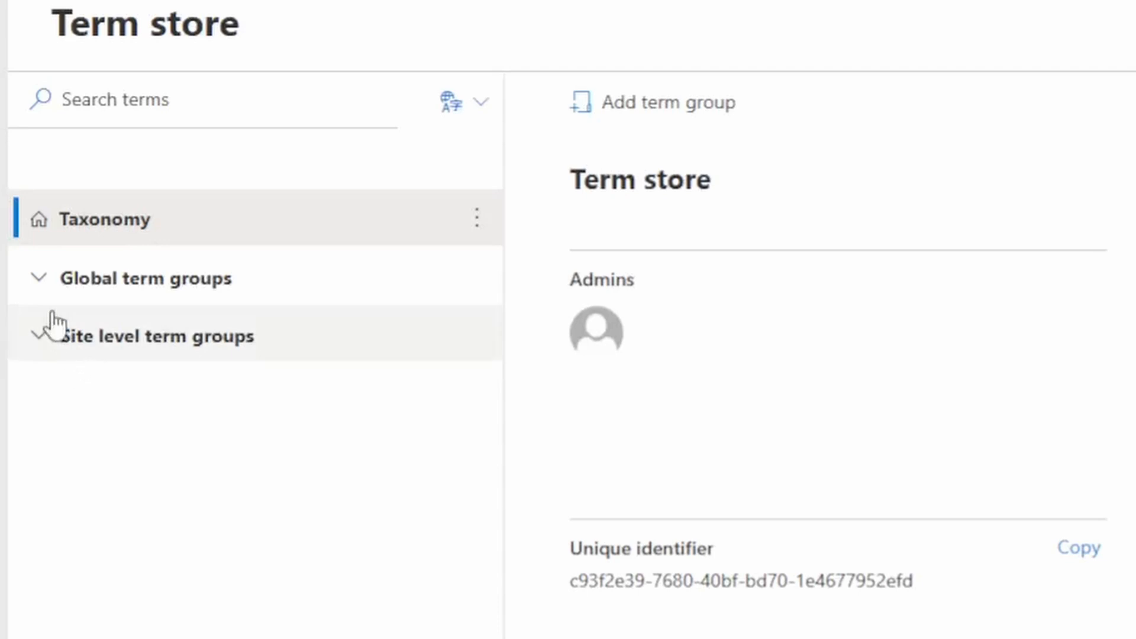
{"action": "left_click", "coordinate": [40, 288]}
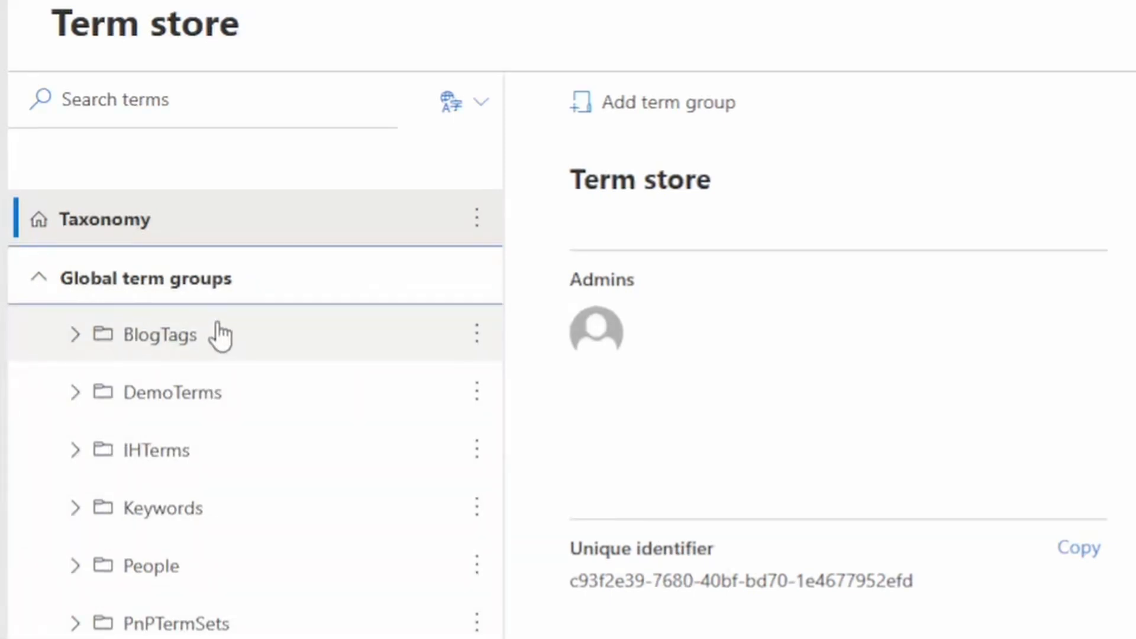
{"action": "left_click", "coordinate": [41, 278]}
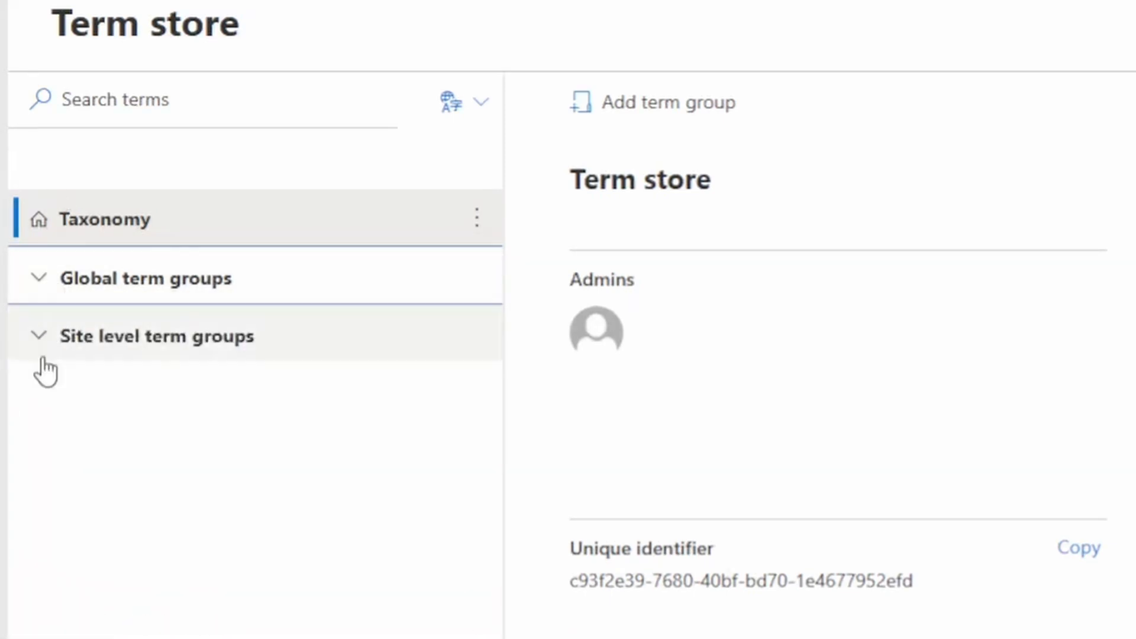
Step: Add a site level term group named Local 1
{"action": "left_click", "coordinate": [38, 342]}
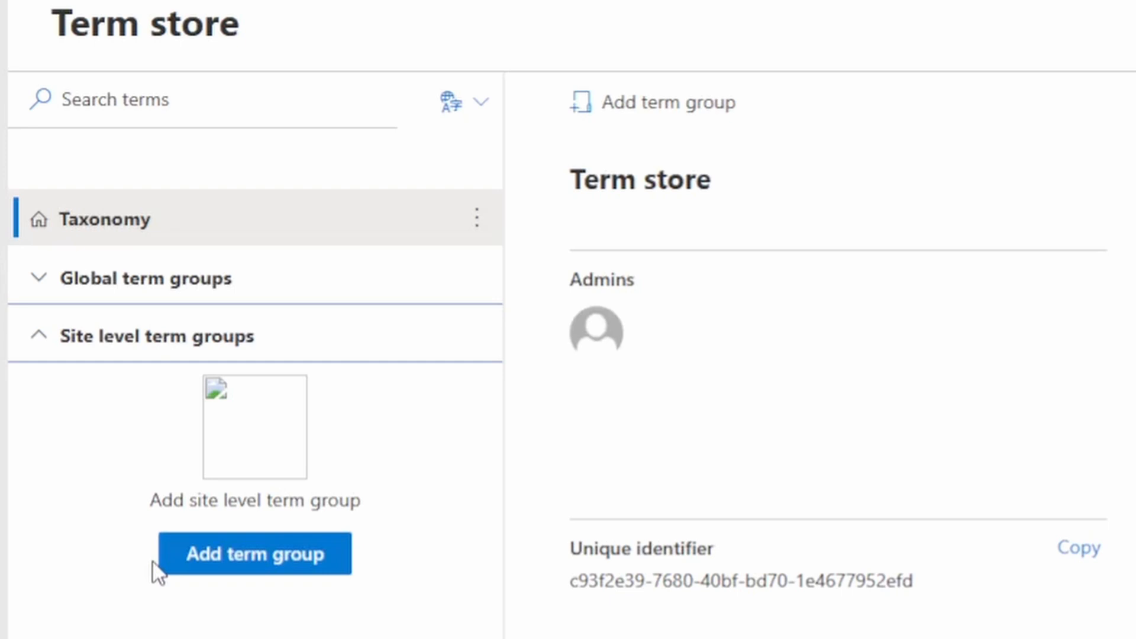
{"action": "left_click", "coordinate": [171, 564]}
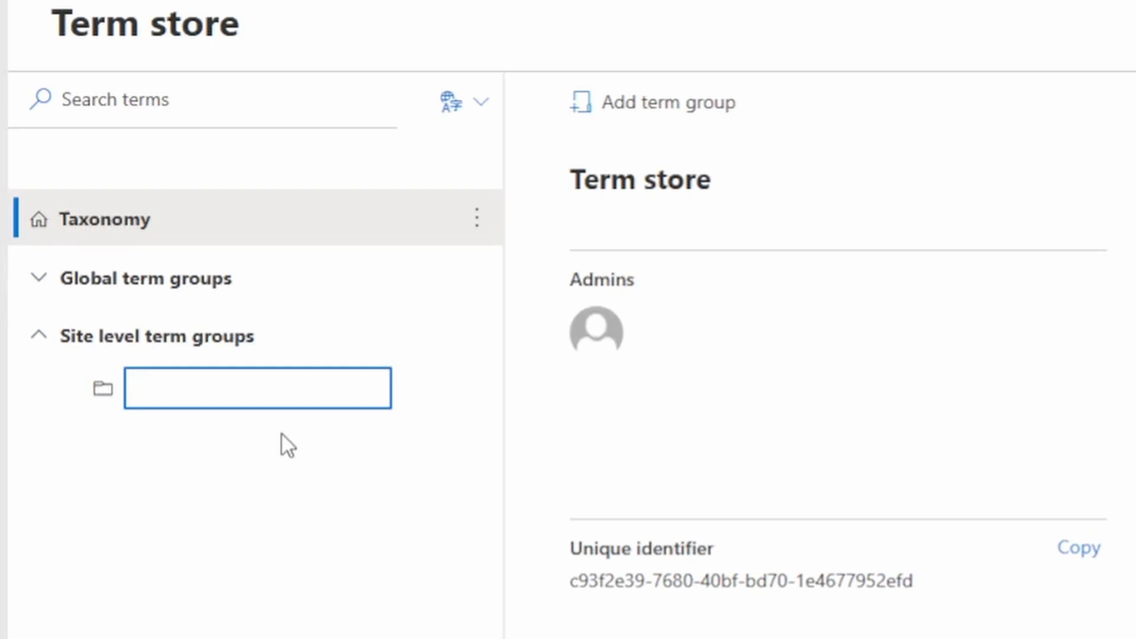
{"action": "type", "text": "Local 1"}
{"action": "key", "text": "Return"}
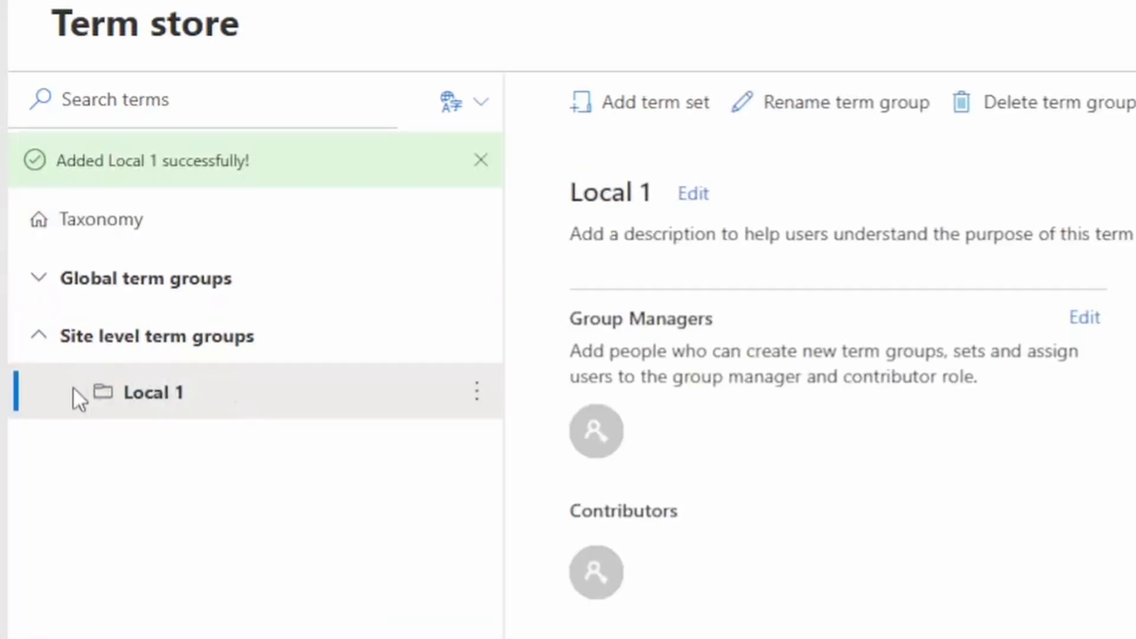
Step: Add a term set named Blog tags to the Local 1 term group
{"action": "left_click", "coordinate": [475, 397]}
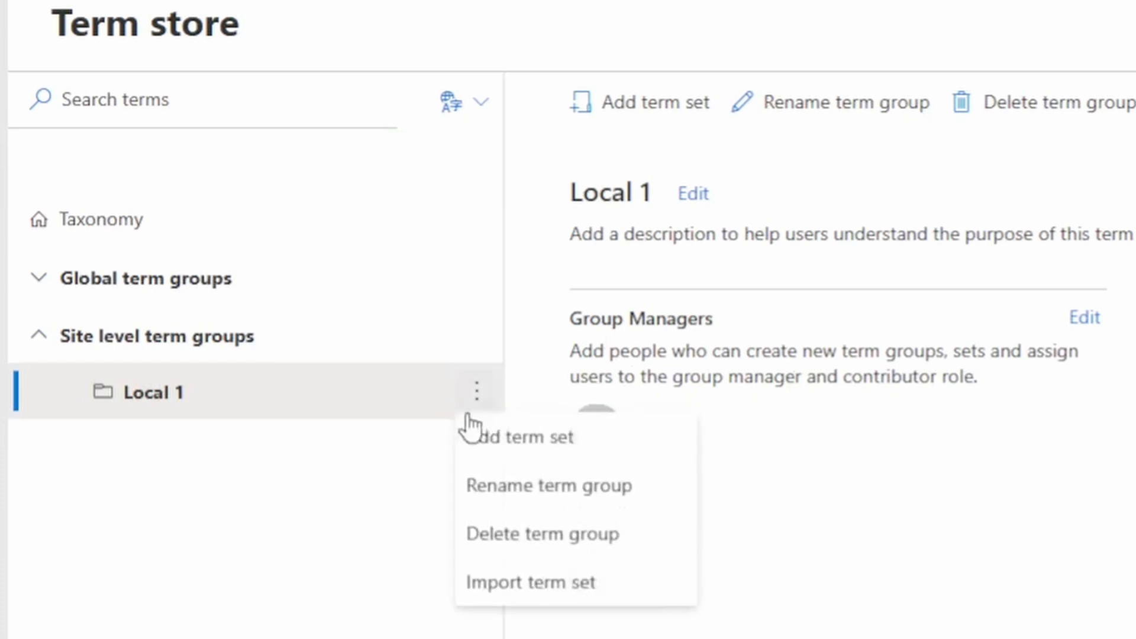
{"action": "left_click", "coordinate": [507, 449]}
{"action": "type", "text": "Blog tags"}
{"action": "key", "text": "Return"}
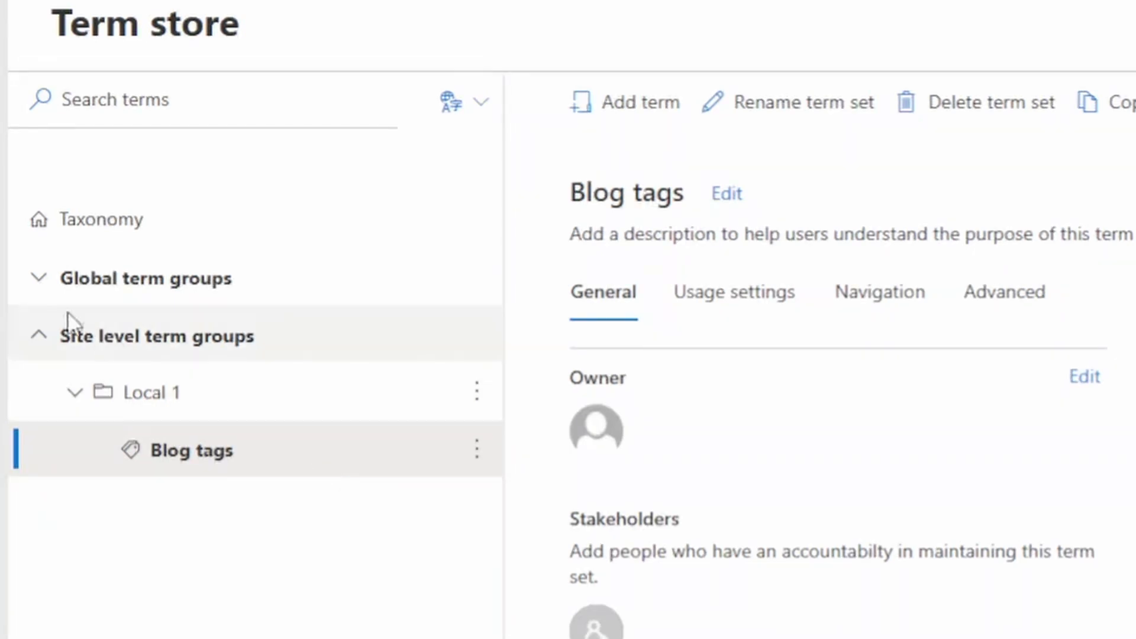
{"action": "left_click", "coordinate": [37, 283]}
{"action": "left_click", "coordinate": [37, 280]}
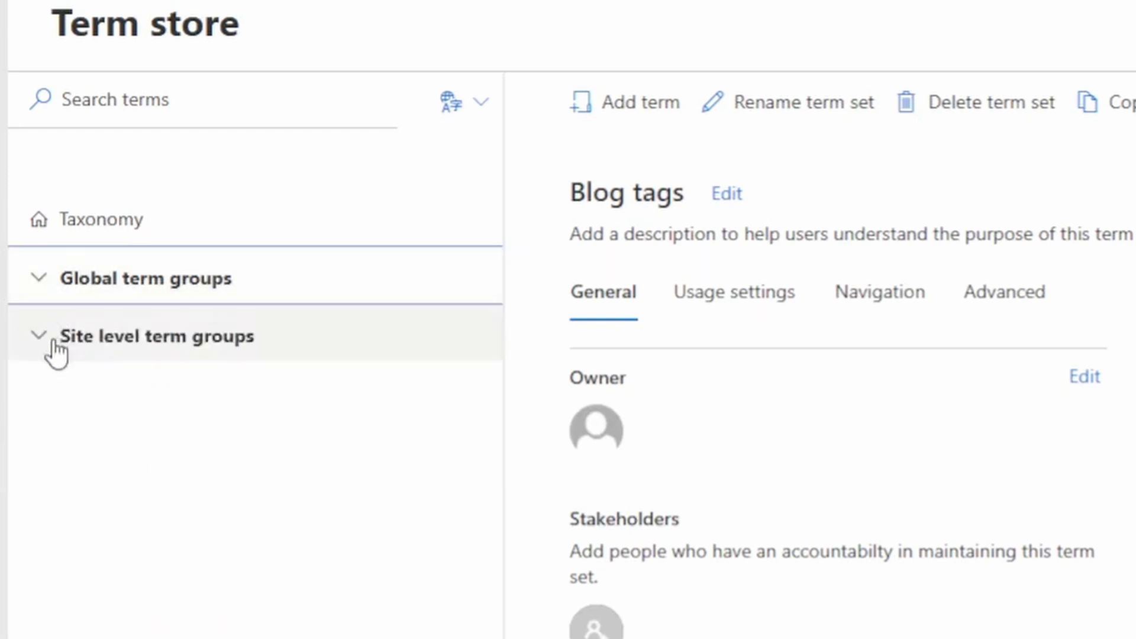
{"action": "left_click", "coordinate": [40, 337]}
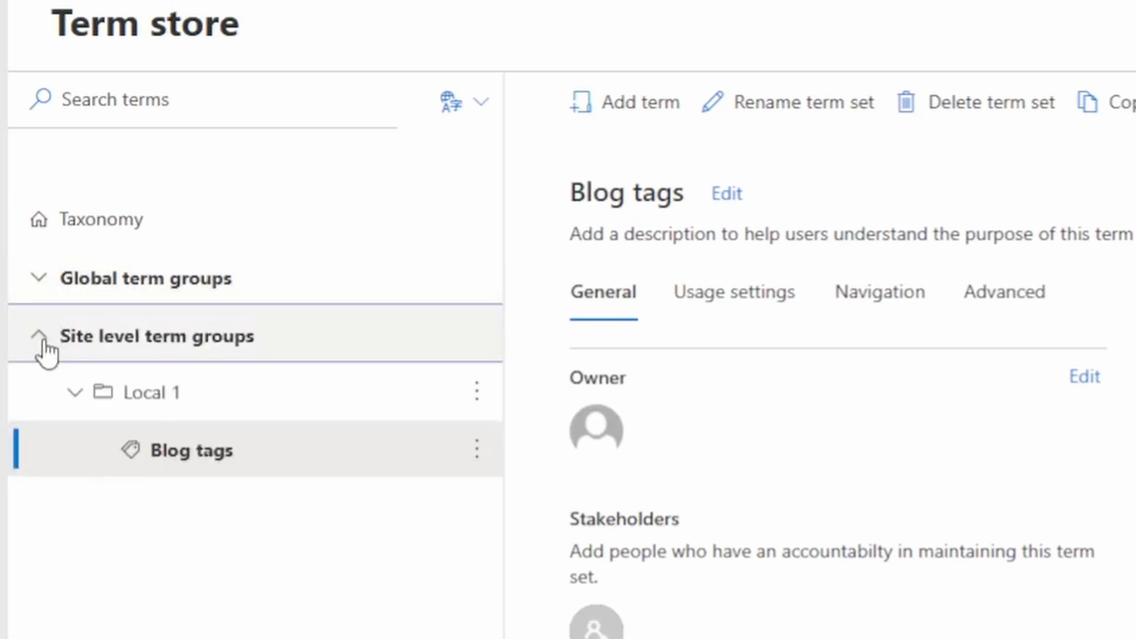
{"action": "left_click", "coordinate": [41, 341]}
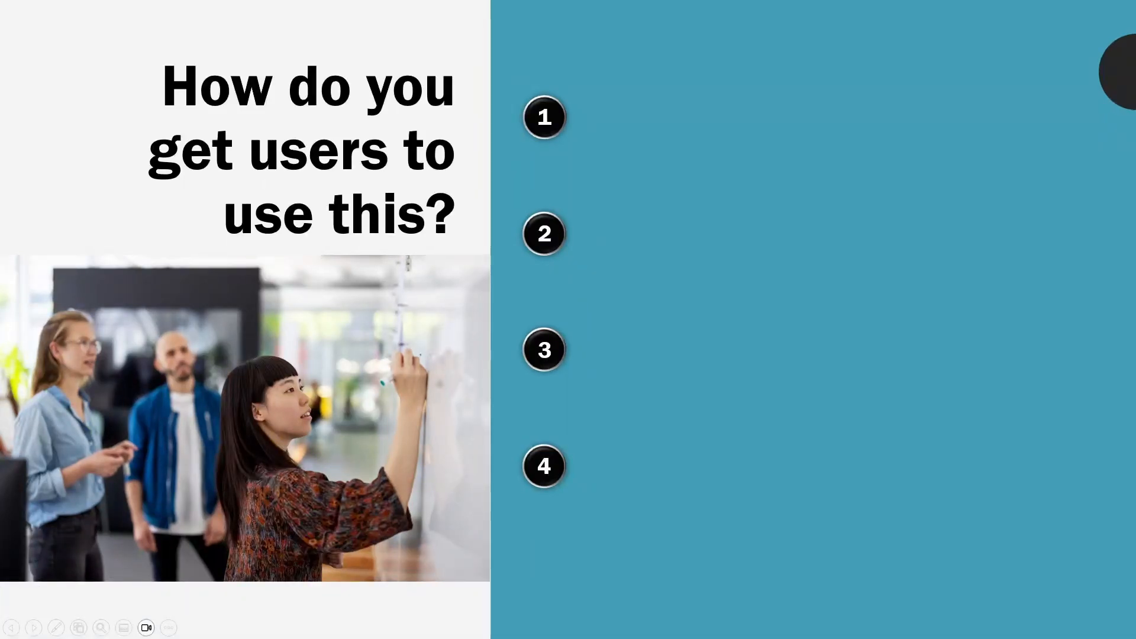
{"action": "key", "text": "Right"}
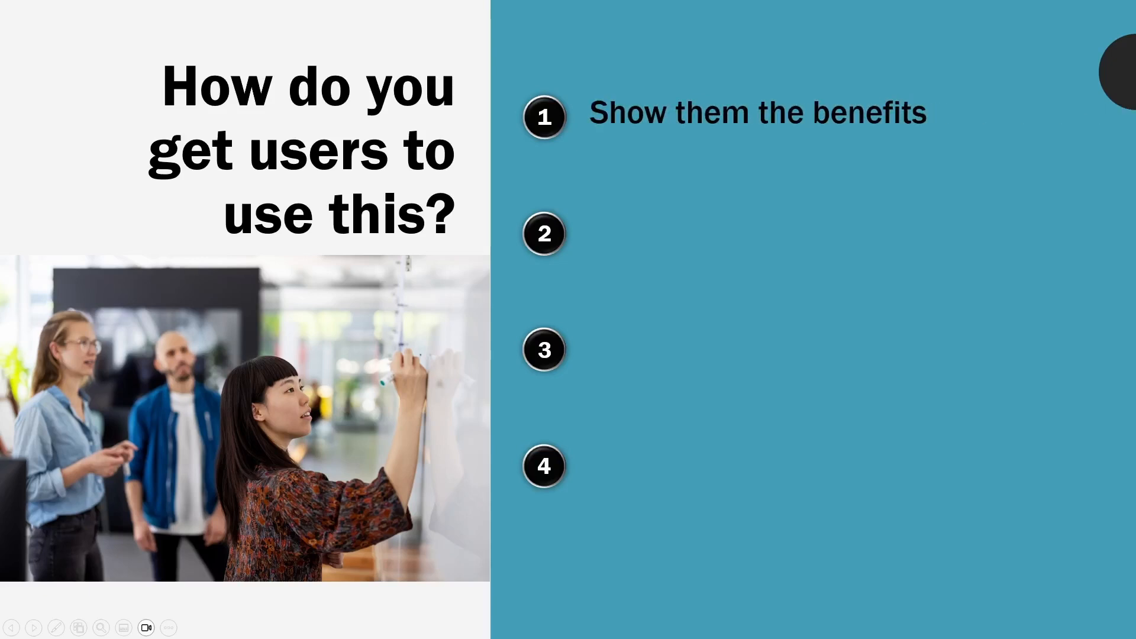